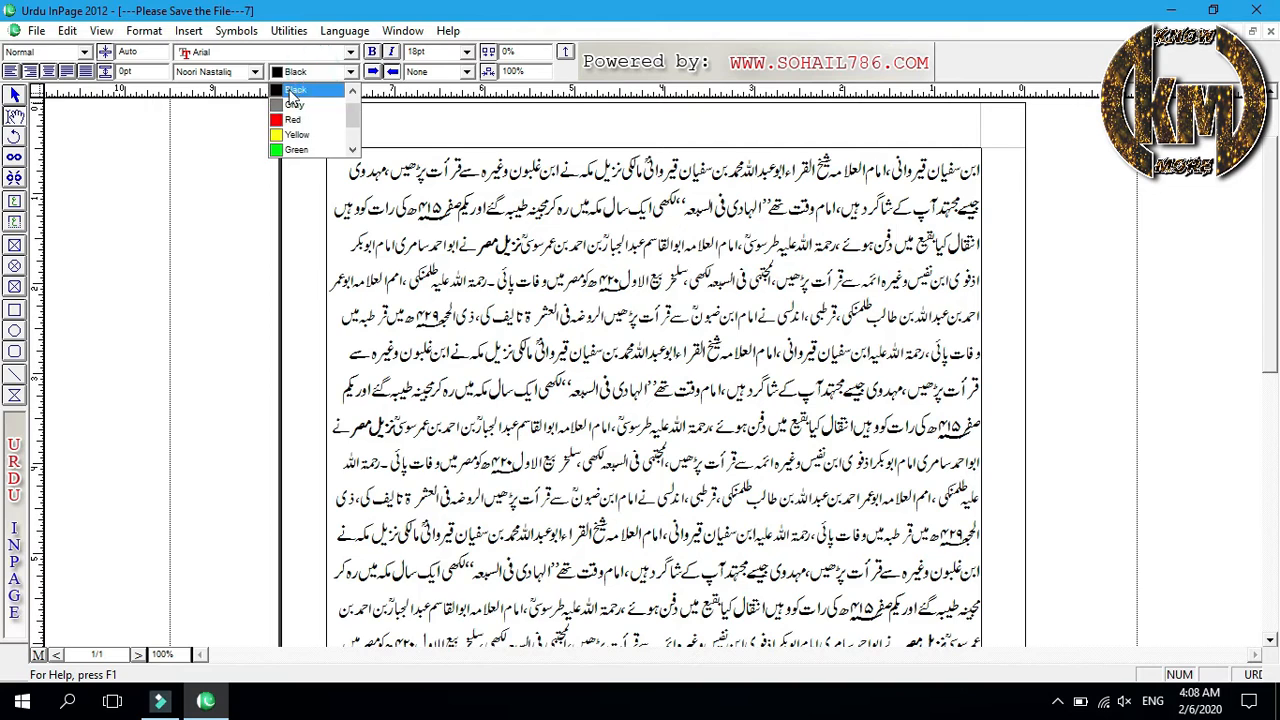
Try setting the text colour to Blue at the cursor without any text selected.
{"action": "scroll", "coordinate": [312, 145], "scroll_direction": "down", "scroll_amount": 1}
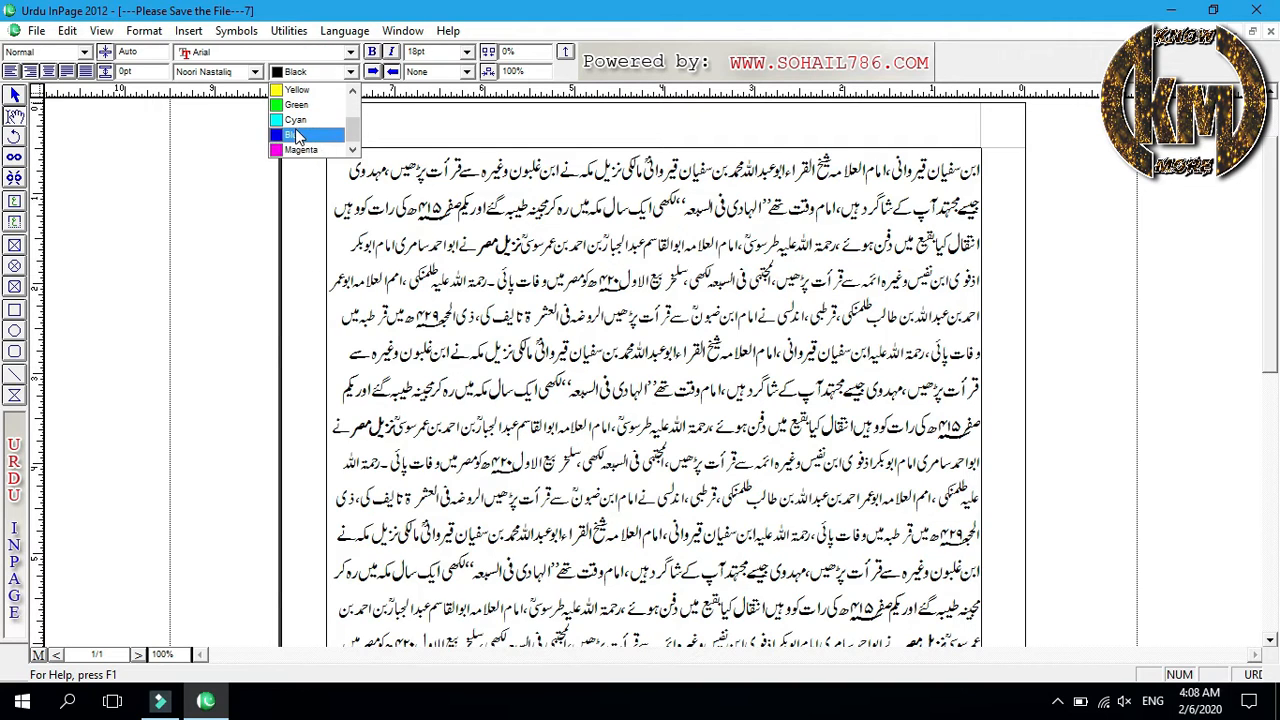
{"action": "left_click", "coordinate": [300, 134]}
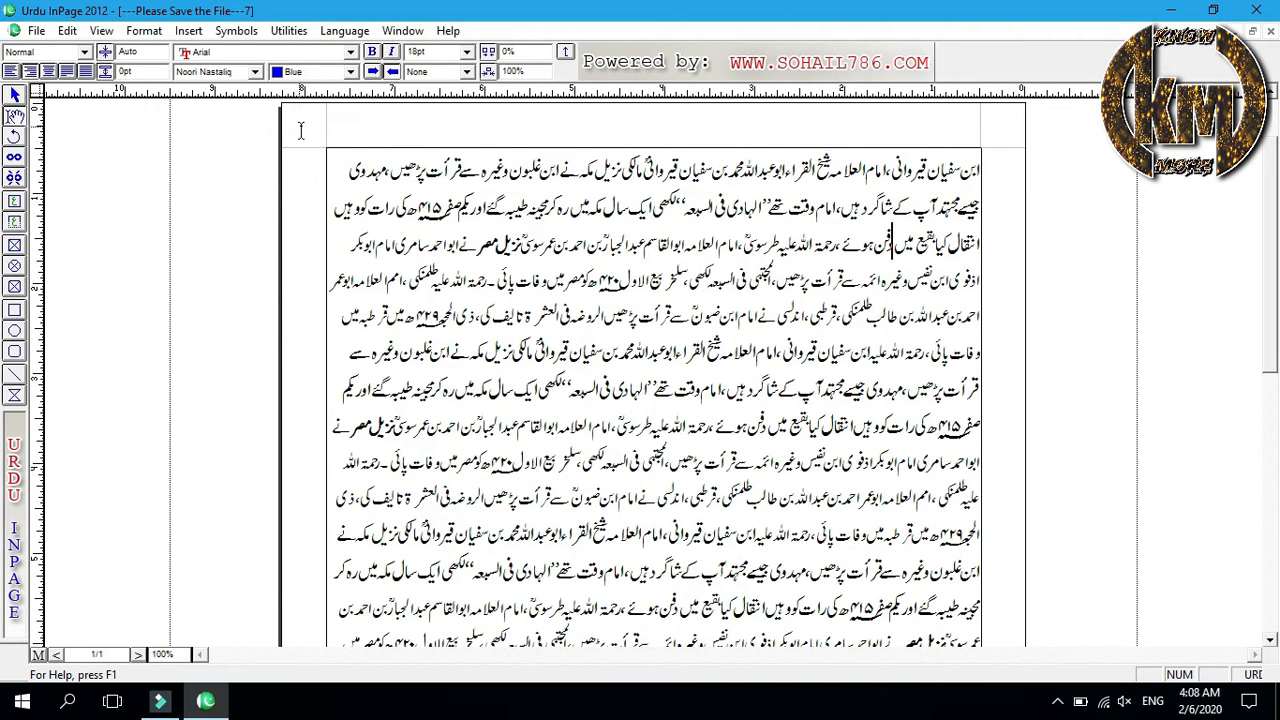
{"action": "left_click", "coordinate": [315, 72]}
{"action": "left_click", "coordinate": [293, 137]}
Colour the first two lines of the Urdu paragraph Blue.
{"action": "left_click", "coordinate": [333, 199]}
{"action": "left_click_drag", "start_coordinate": [333, 199], "coordinate": [1010, 128]}
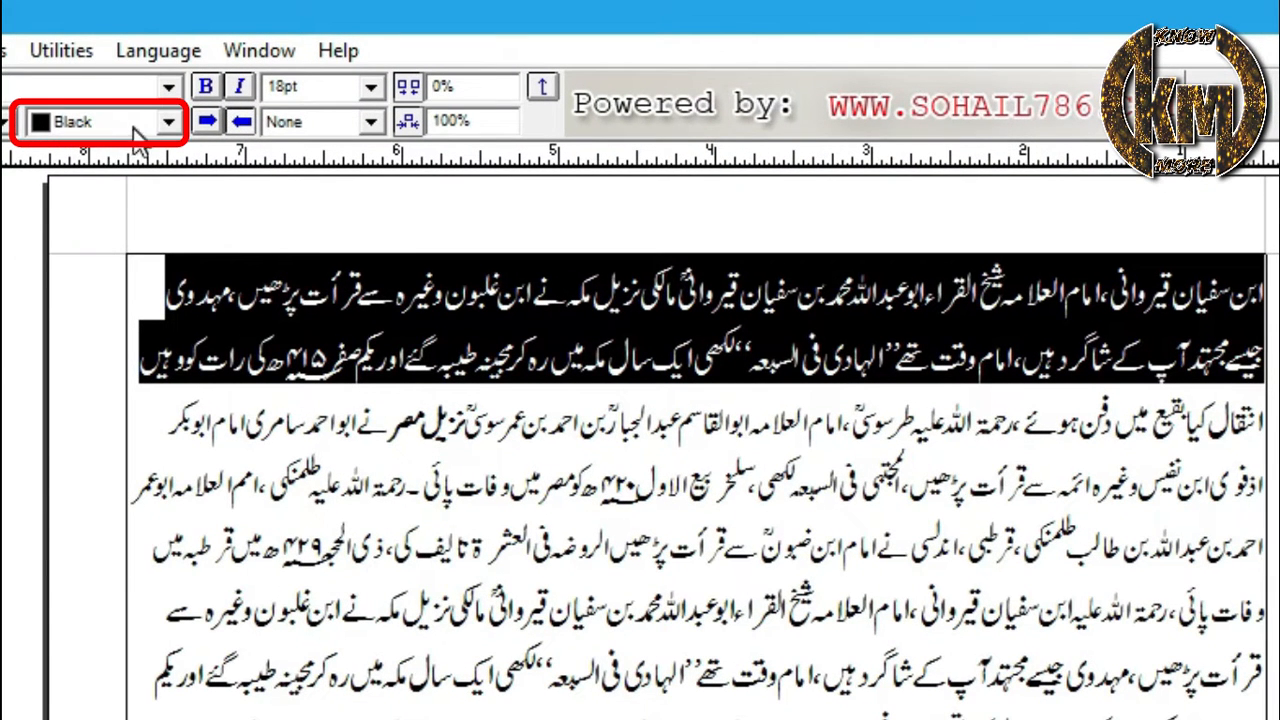
{"action": "left_click", "coordinate": [130, 122]}
{"action": "scroll", "coordinate": [105, 210], "scroll_direction": "down", "scroll_amount": 3}
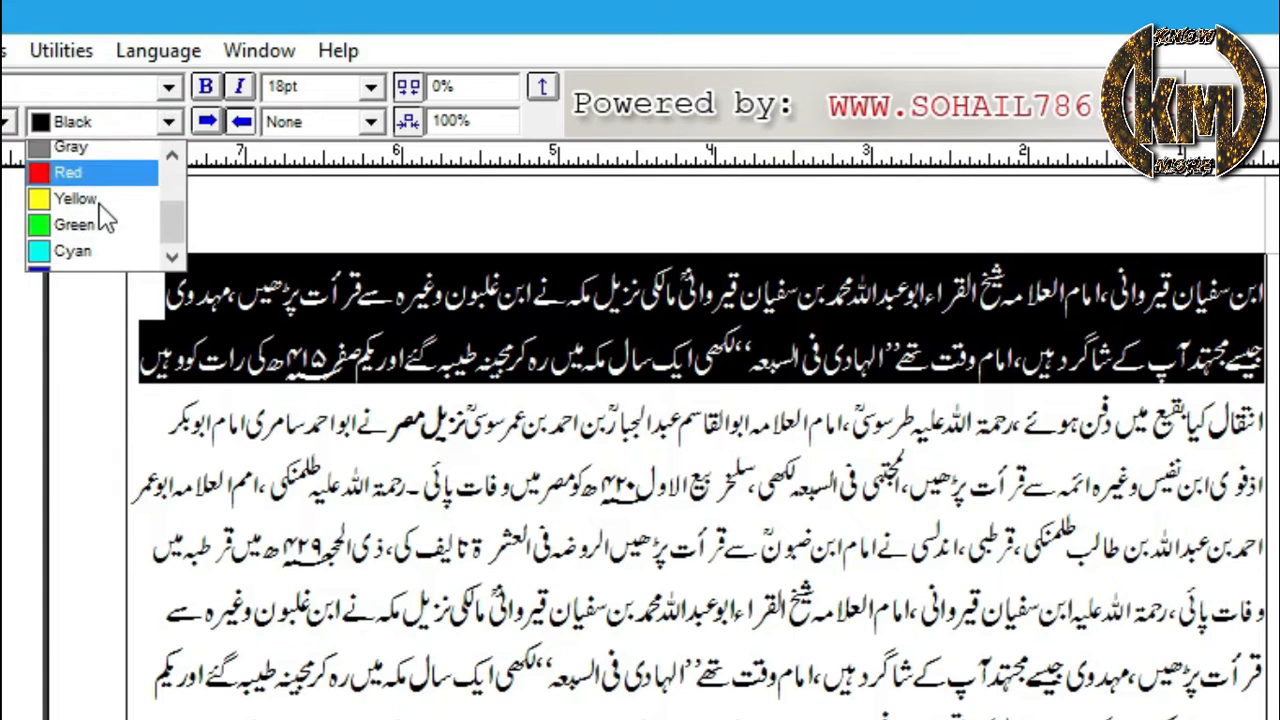
{"action": "scroll", "coordinate": [107, 221], "scroll_direction": "up", "scroll_amount": 3}
{"action": "scroll", "coordinate": [105, 210], "scroll_direction": "down", "scroll_amount": 3}
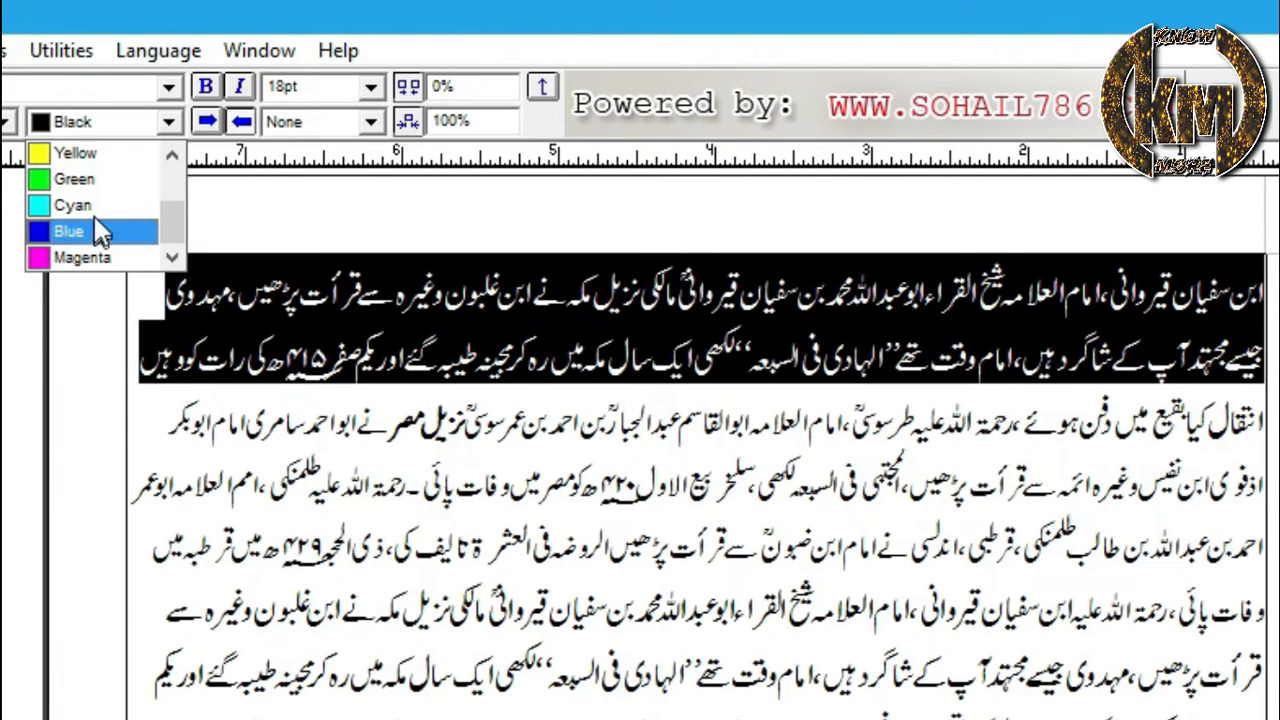
{"action": "left_click", "coordinate": [90, 235]}
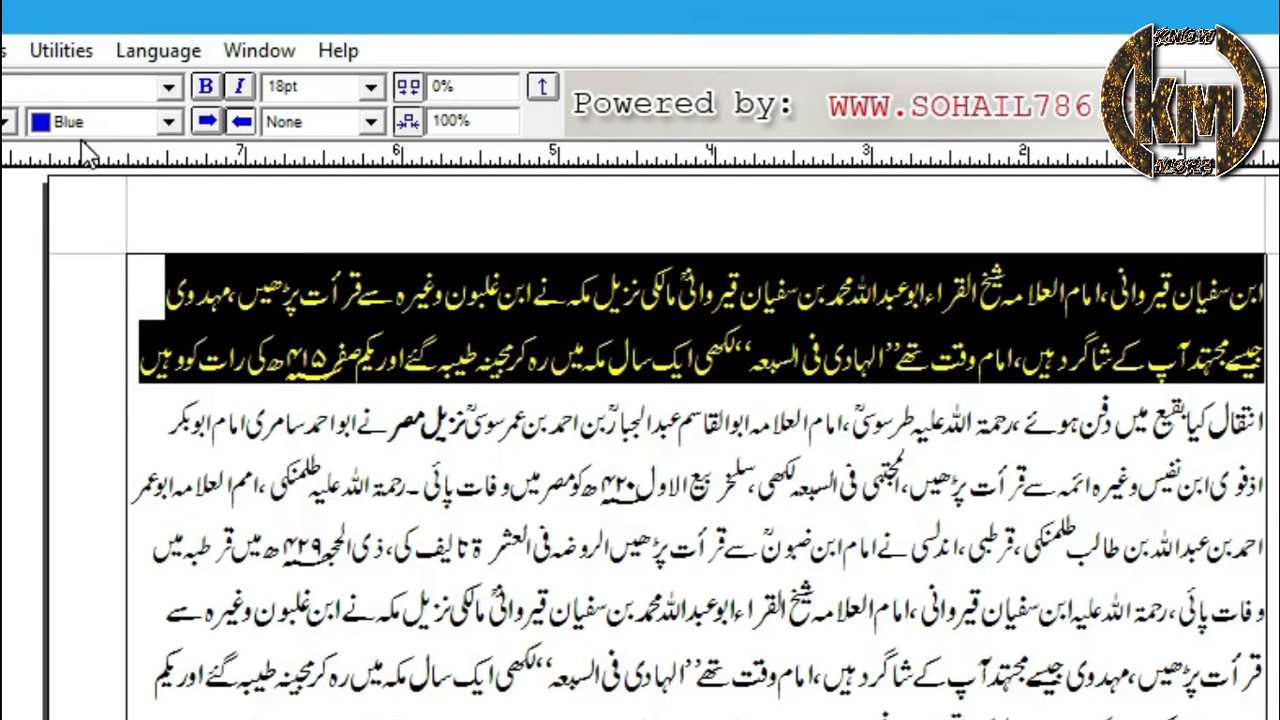
{"action": "left_click", "coordinate": [146, 332]}
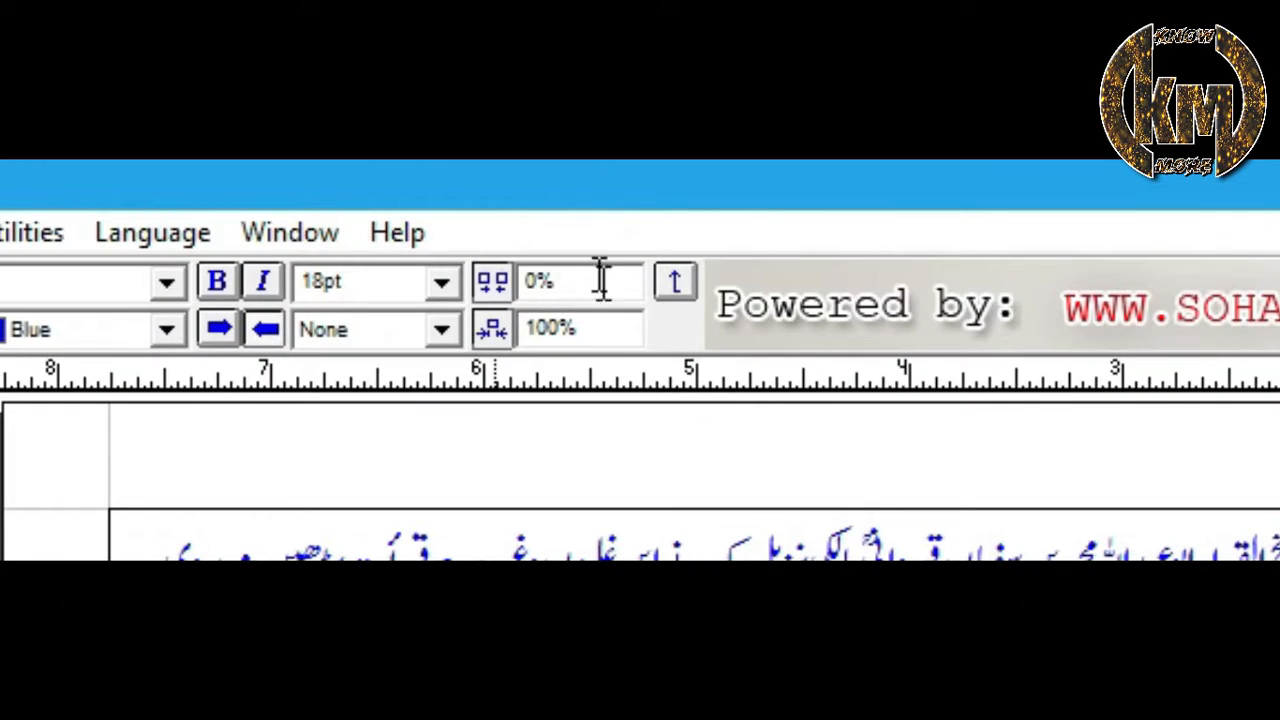
{"action": "left_click", "coordinate": [584, 283]}
{"action": "left_click", "coordinate": [610, 335]}
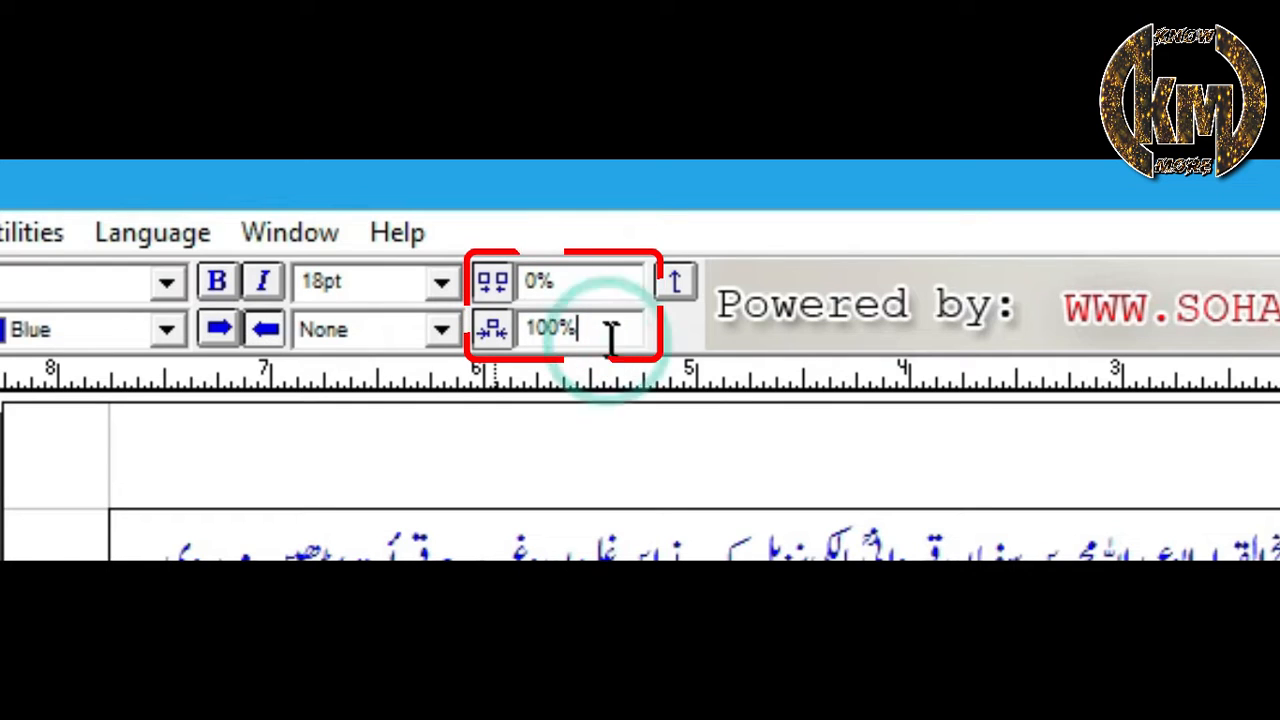
{"action": "left_click", "coordinate": [586, 276]}
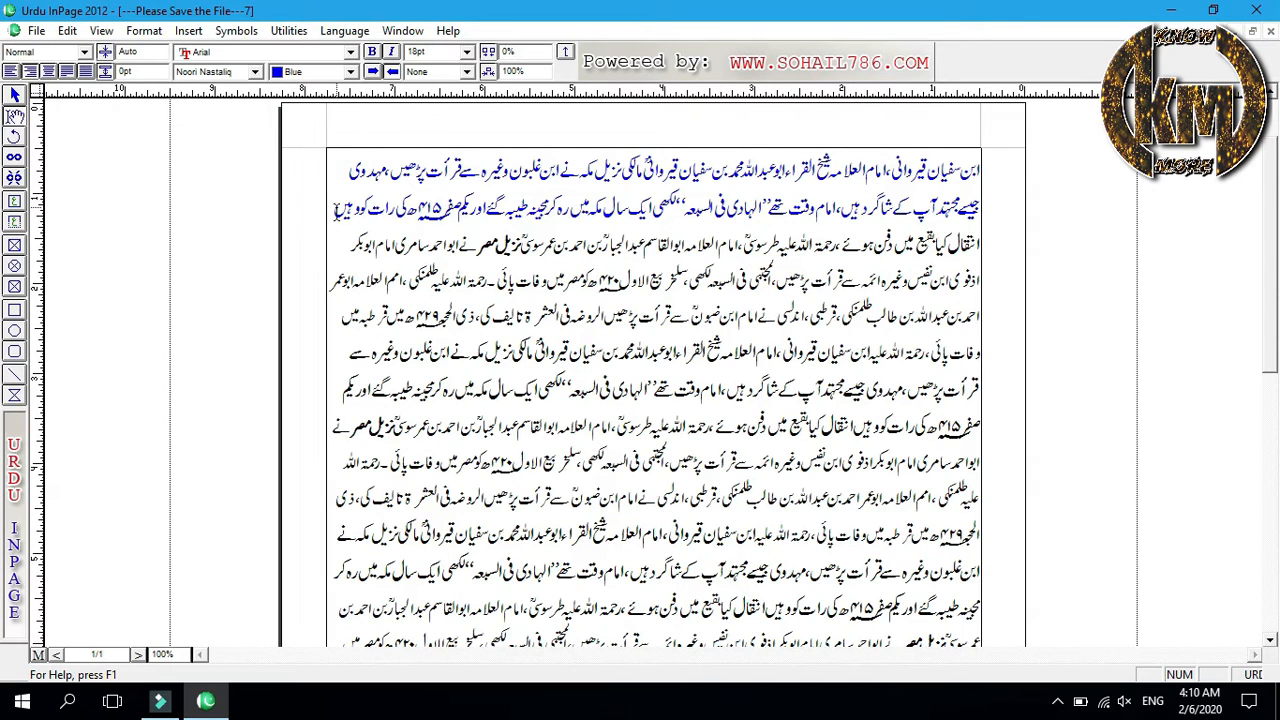
Select the blue lines at the start of the paragraph and set their character spacing to 5%.
{"action": "left_click_drag", "start_coordinate": [320, 206], "coordinate": [993, 158]}
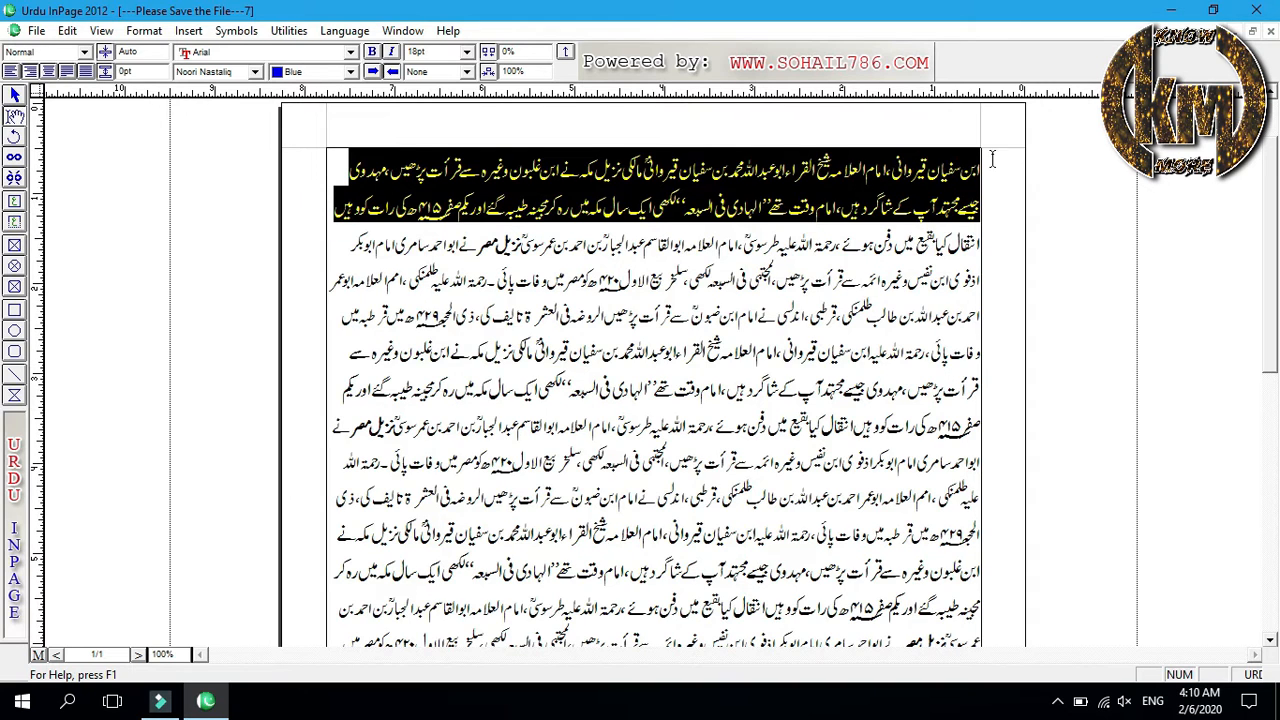
{"action": "double_click", "coordinate": [541, 52]}
{"action": "type", "text": "5"}
{"action": "key", "text": "Return"}
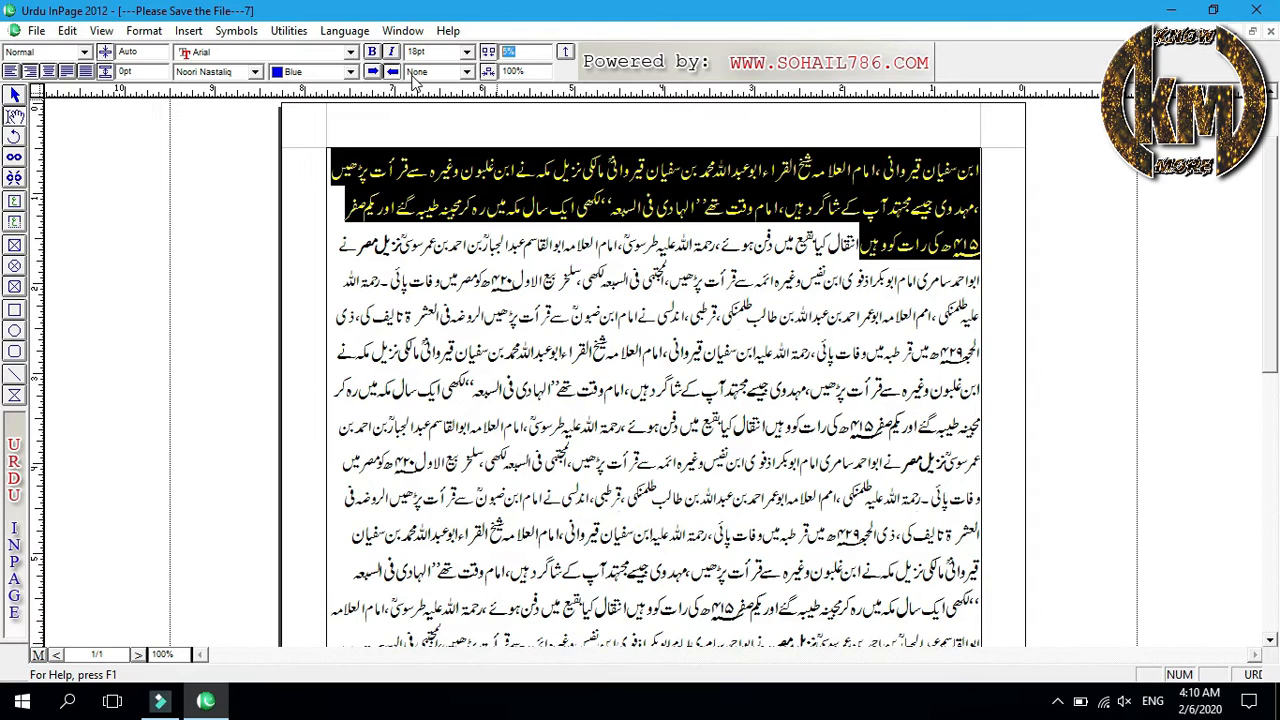
Increase the character spacing of the blue passage to 20% and deselect it.
{"action": "type", "text": "20"}
{"action": "key", "text": "Return"}
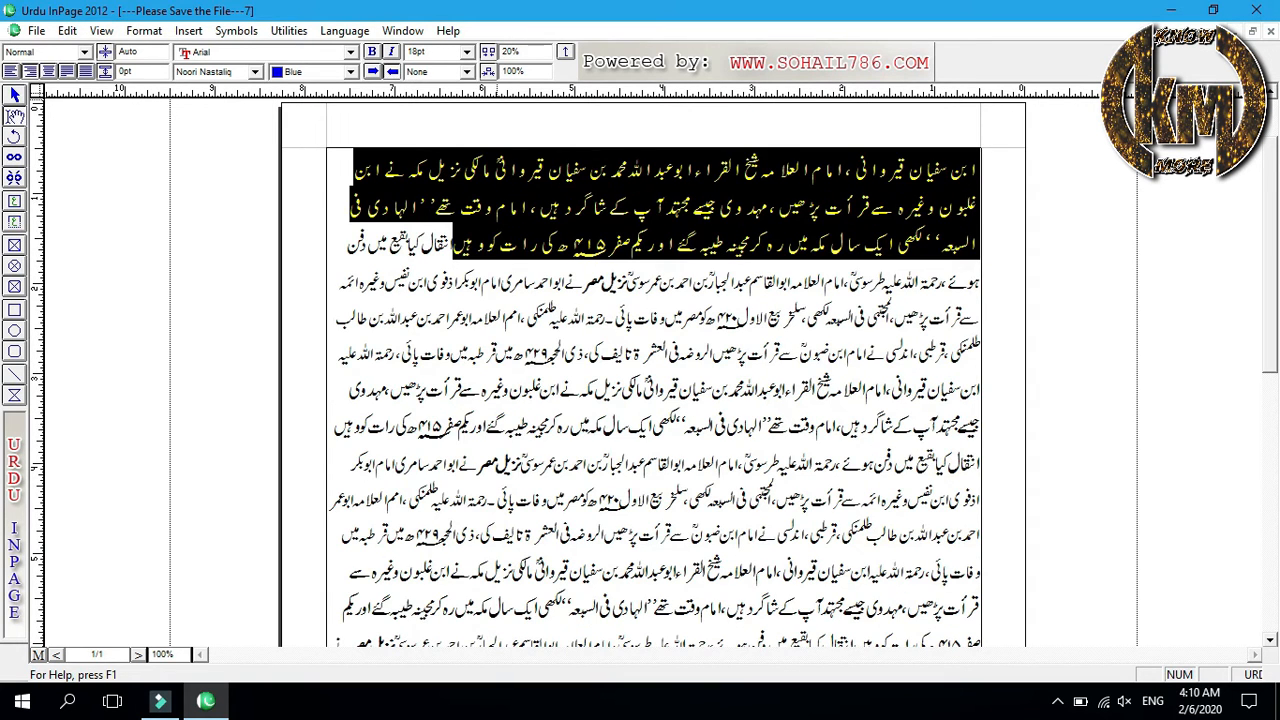
{"action": "left_click", "coordinate": [656, 230]}
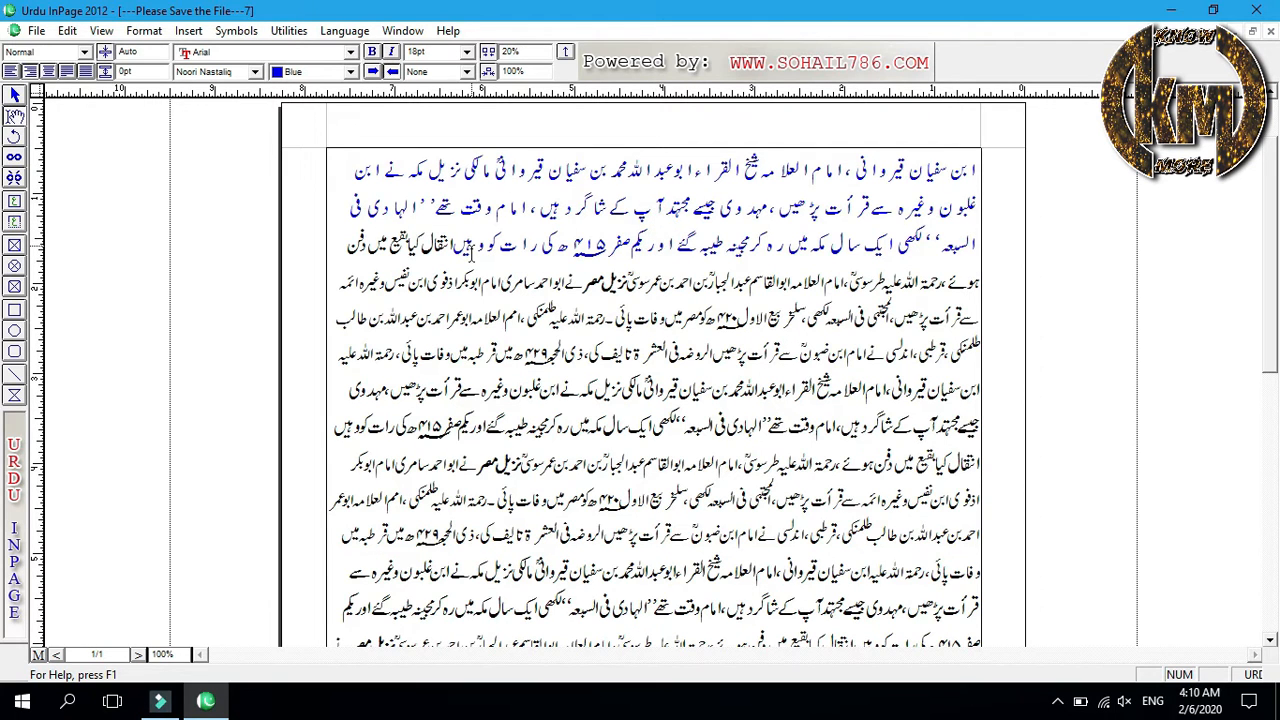
{"action": "left_click_drag", "start_coordinate": [417, 247], "coordinate": [552, 385]}
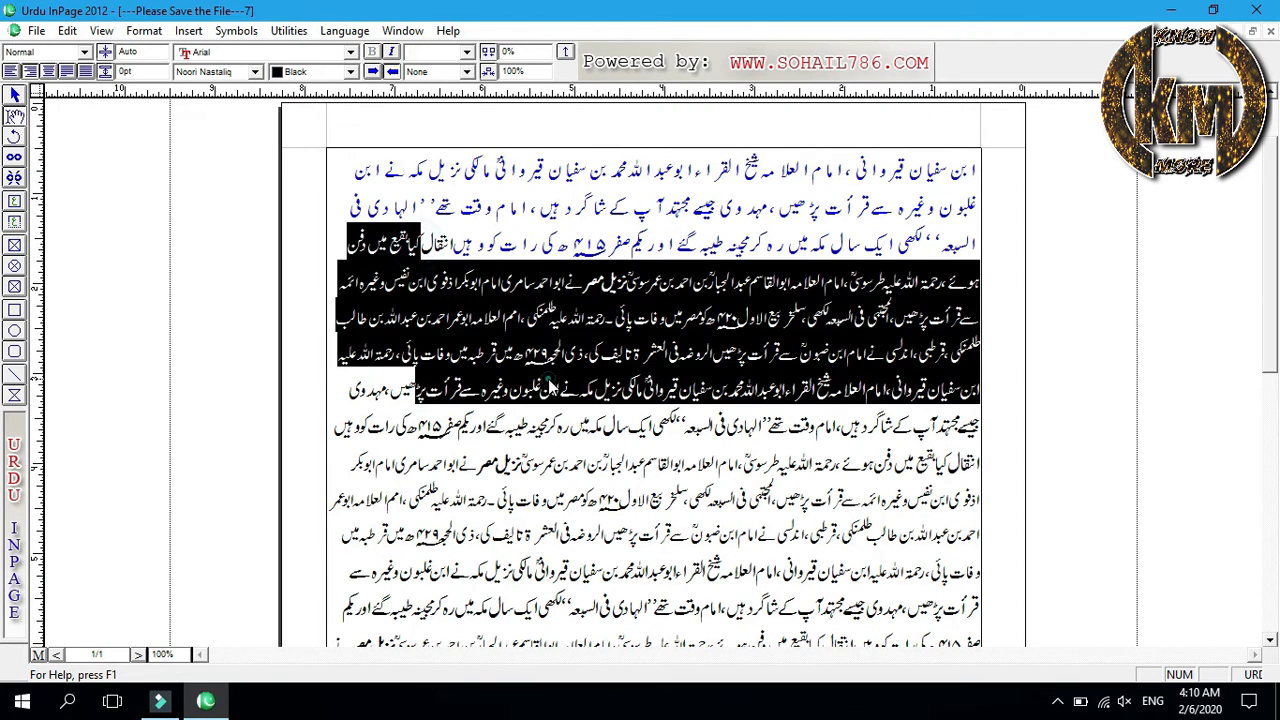
{"action": "left_click", "coordinate": [549, 380]}
{"action": "left_click", "coordinate": [595, 241]}
{"action": "left_click", "coordinate": [620, 239]}
Reselect the whole blue passage and reset its character spacing to 0%.
{"action": "left_click_drag", "start_coordinate": [456, 242], "coordinate": [1006, 166]}
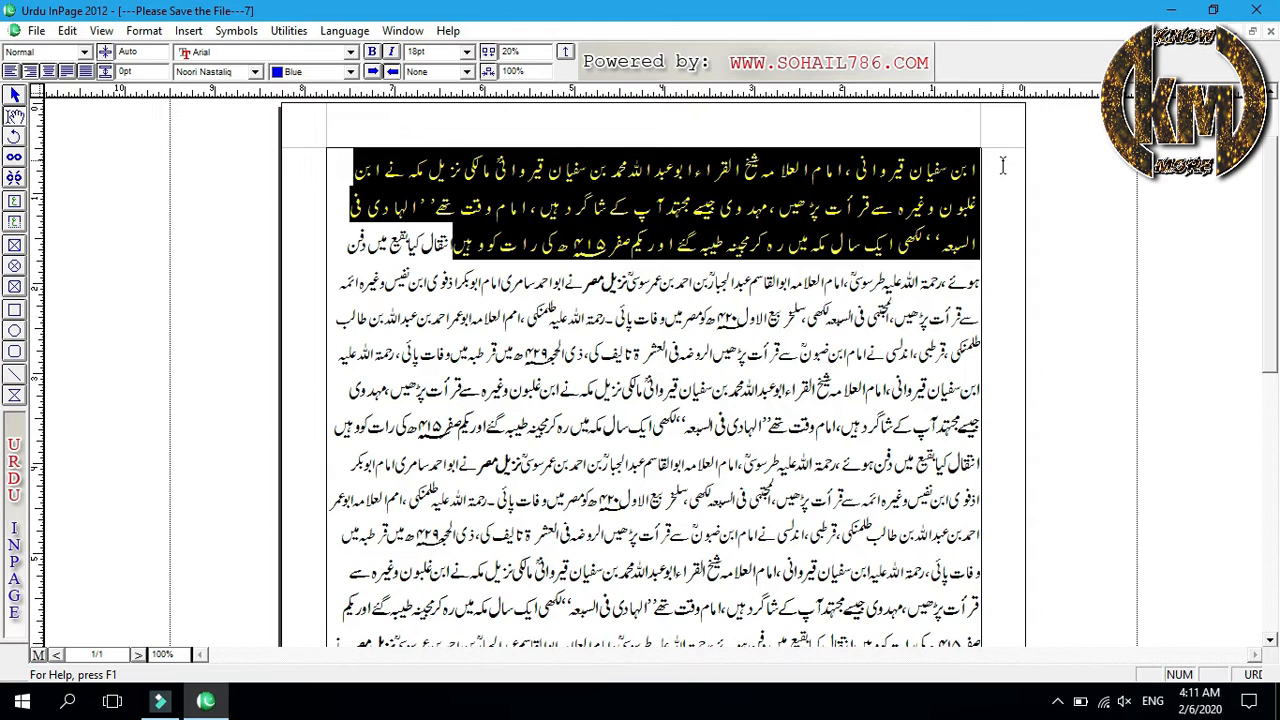
{"action": "left_click", "coordinate": [481, 49]}
{"action": "type", "text": "0"}
{"action": "key", "text": "Return"}
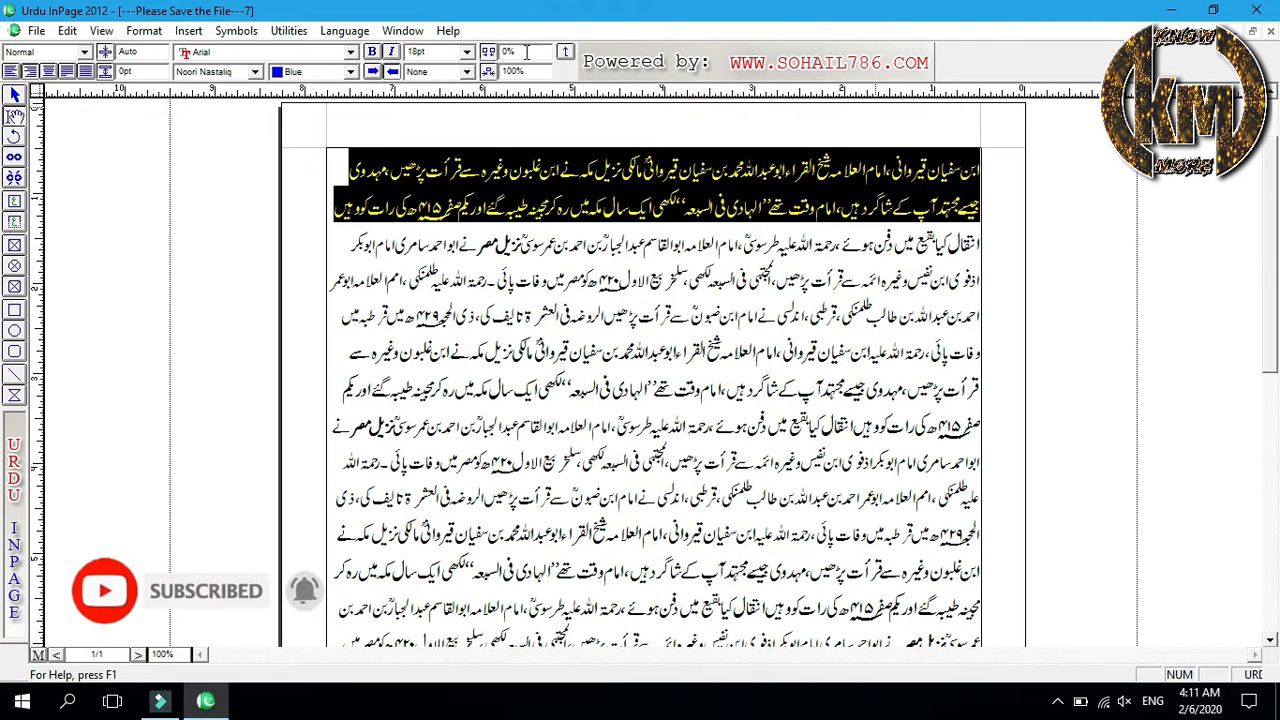
Tighten the selected blue passage by setting its character spacing to -5%.
{"action": "left_click_drag", "start_coordinate": [532, 52], "coordinate": [502, 52]}
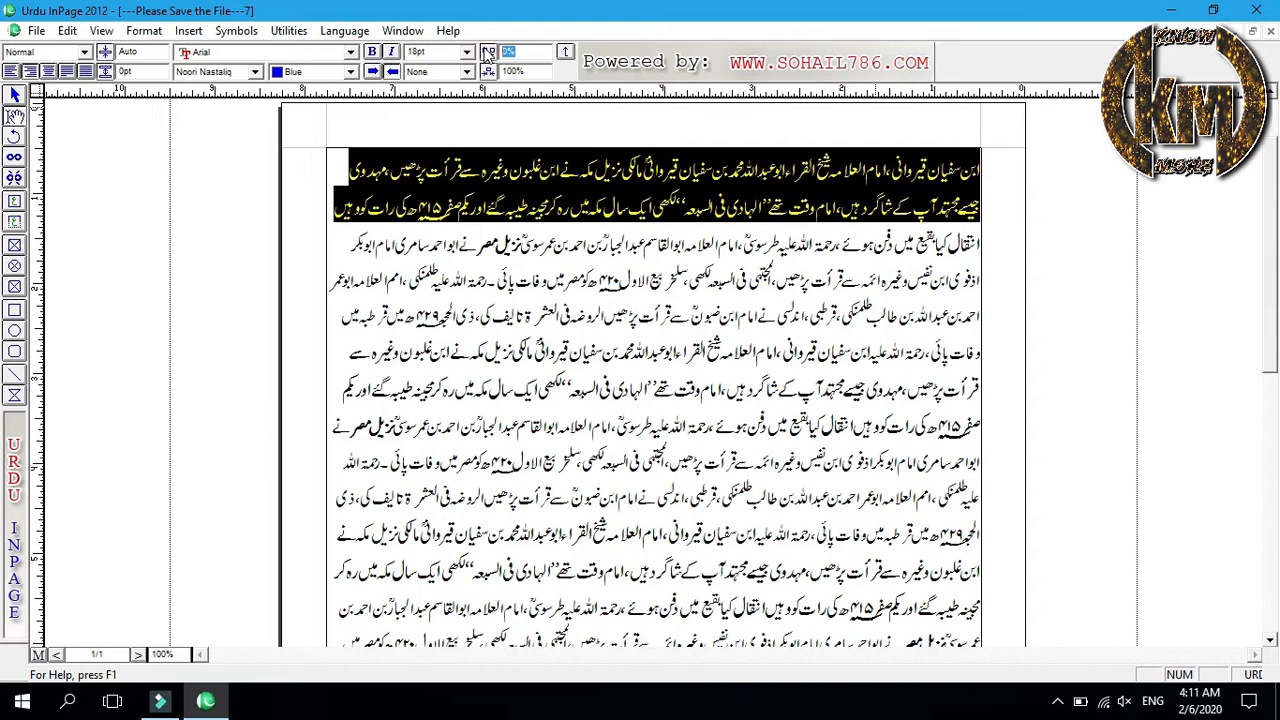
{"action": "key", "text": "BackSpace"}
{"action": "type", "text": "-5"}
{"action": "key", "text": "Return"}
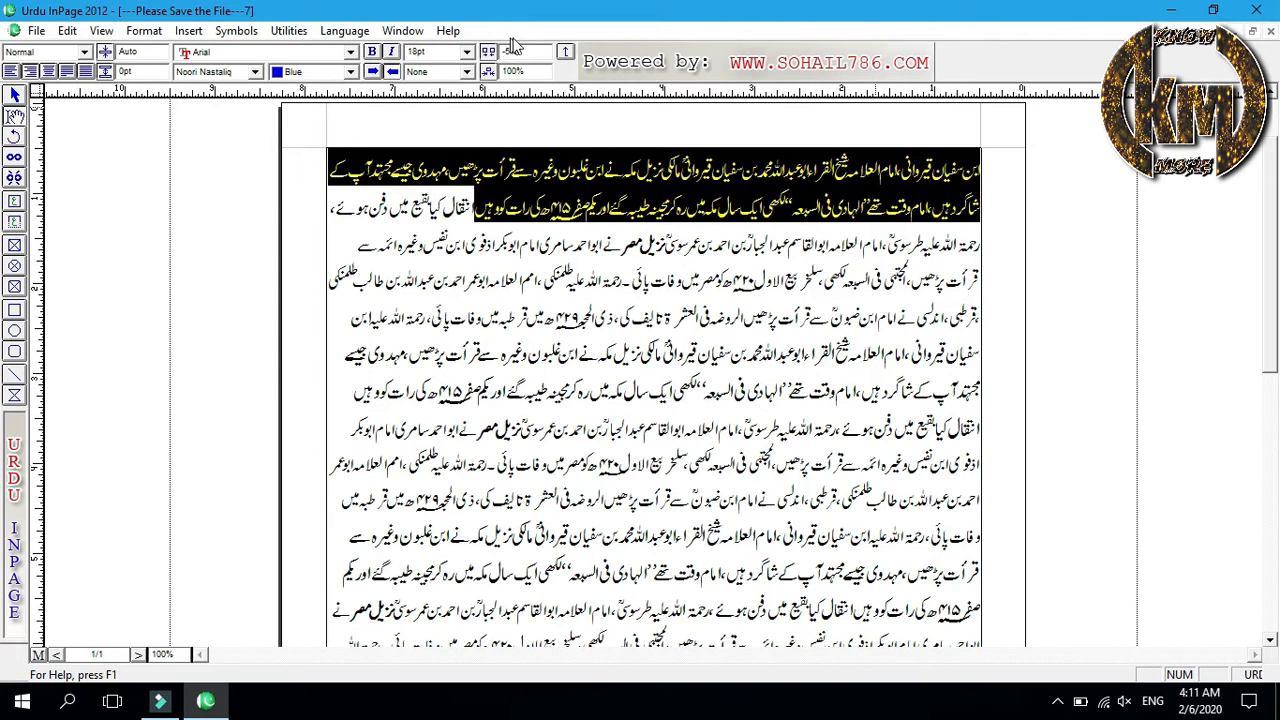
Return the selected blue passage's character spacing to 0%.
{"action": "double_click", "coordinate": [537, 53]}
{"action": "type", "text": "0"}
{"action": "key", "text": "Return"}
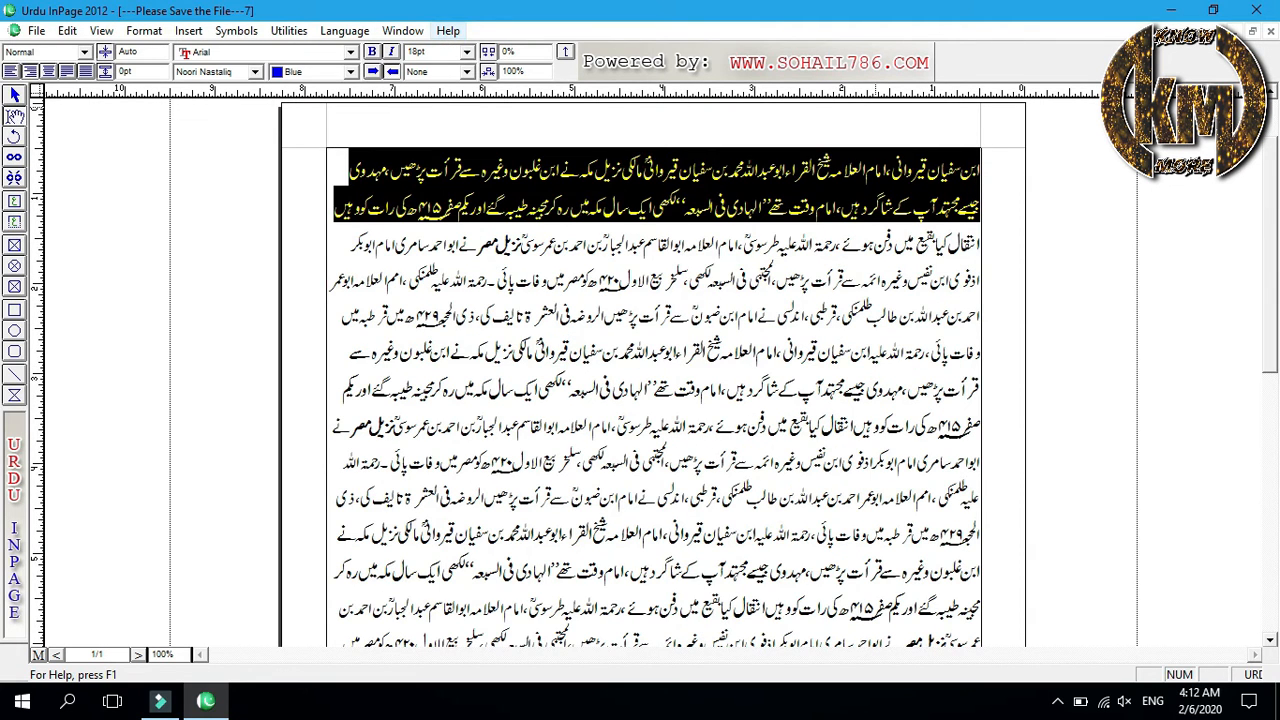
Set the character width scaling of the selected blue passage to 120%.
{"action": "double_click", "coordinate": [512, 71]}
{"action": "left_click", "coordinate": [534, 71]}
{"action": "double_click", "coordinate": [537, 71]}
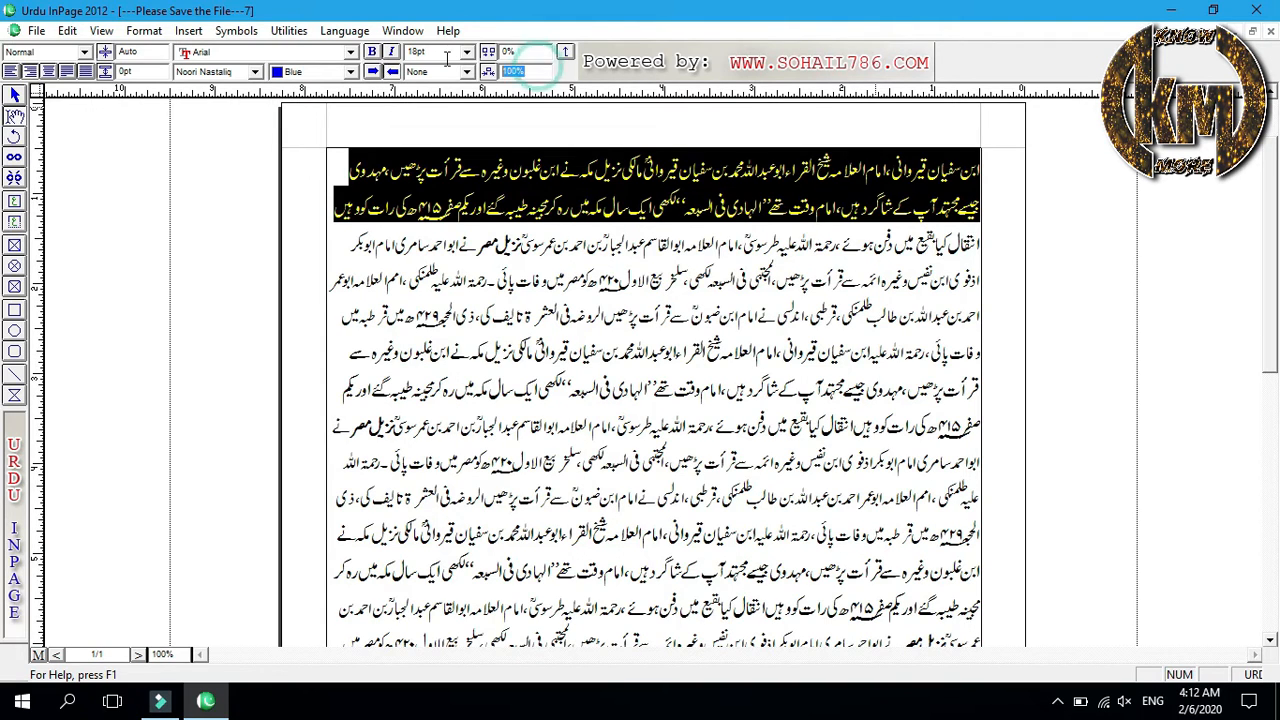
{"action": "type", "text": "120"}
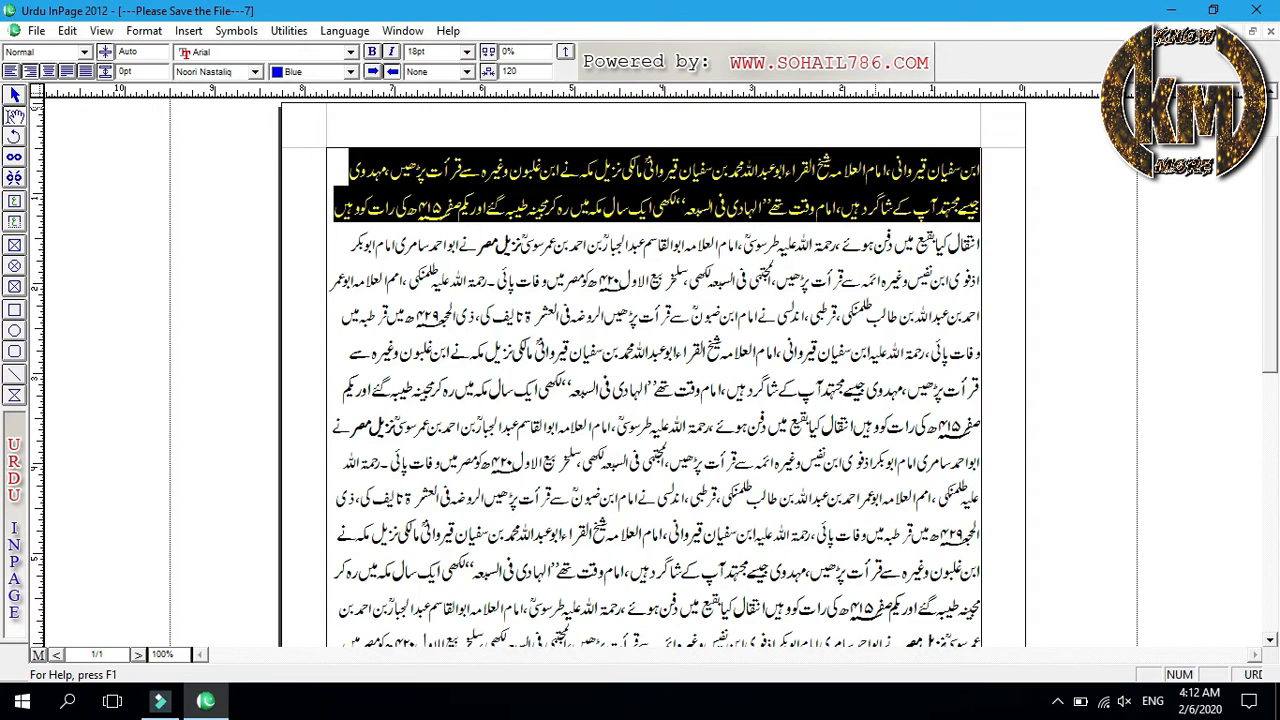
{"action": "key", "text": "Return"}
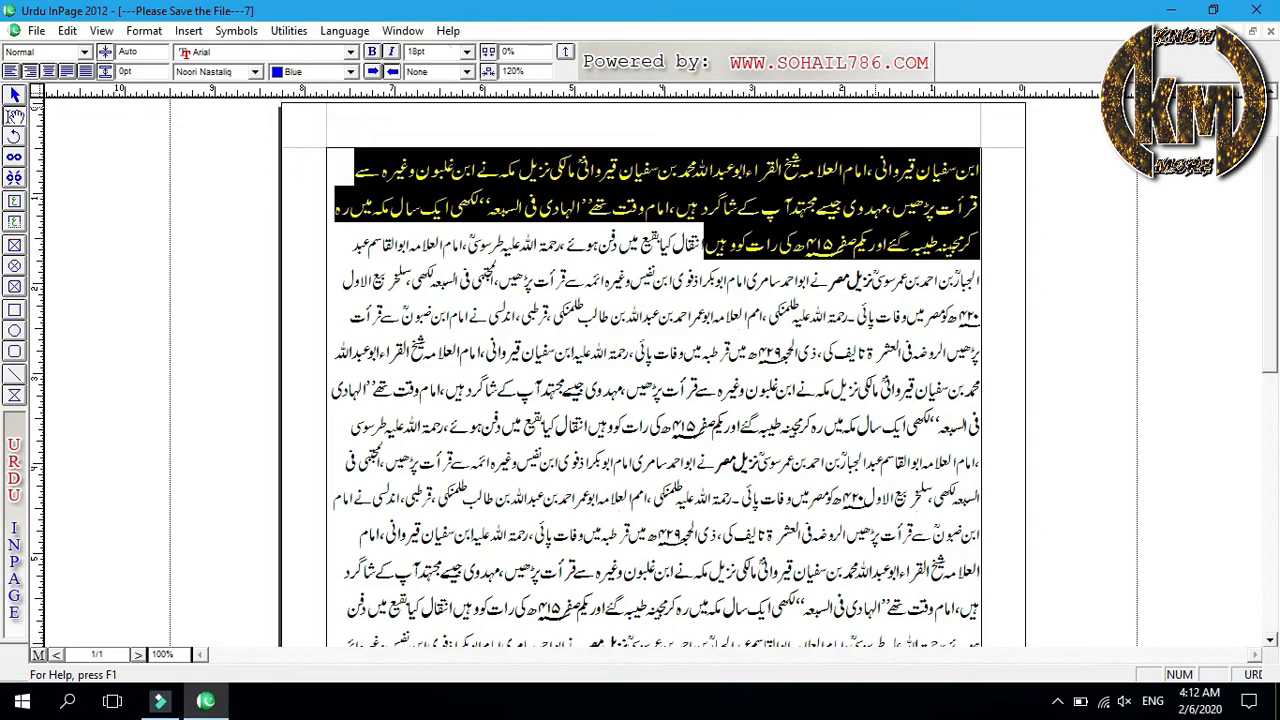
Widen the selected blue passage further by setting its character width scaling to 150%.
{"action": "double_click", "coordinate": [513, 68]}
{"action": "type", "text": "150"}
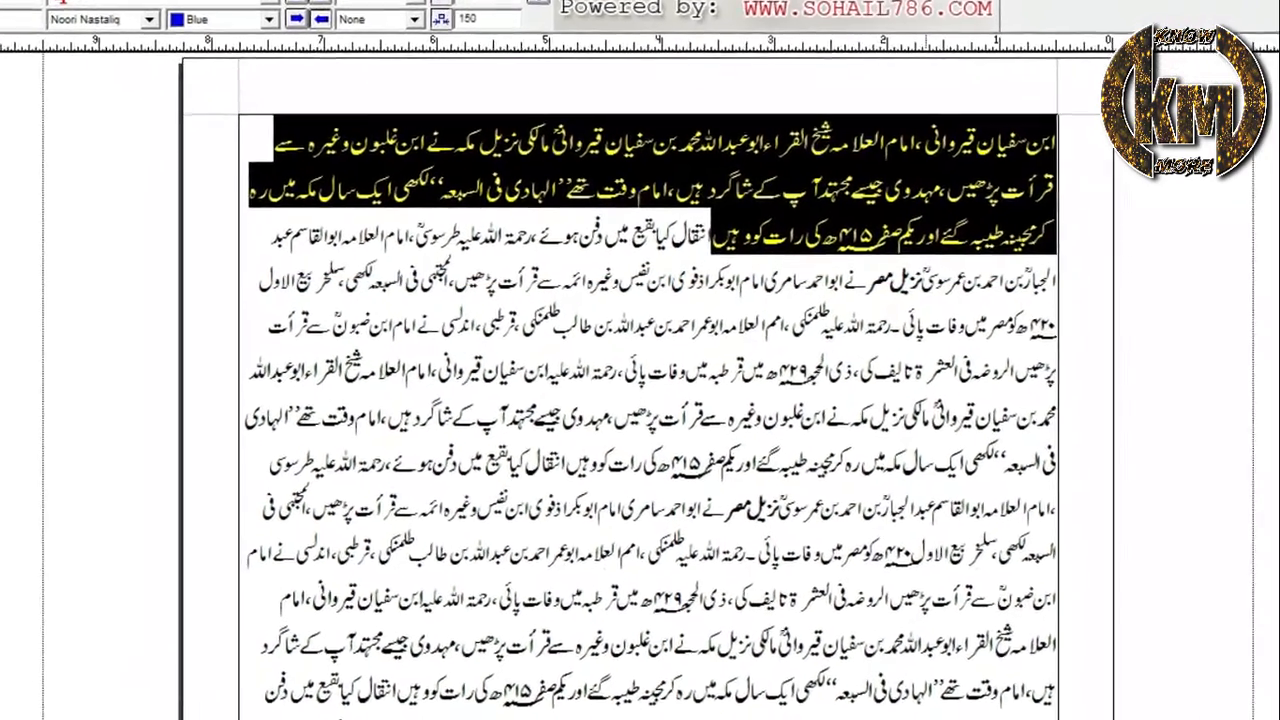
{"action": "key", "text": "Return"}
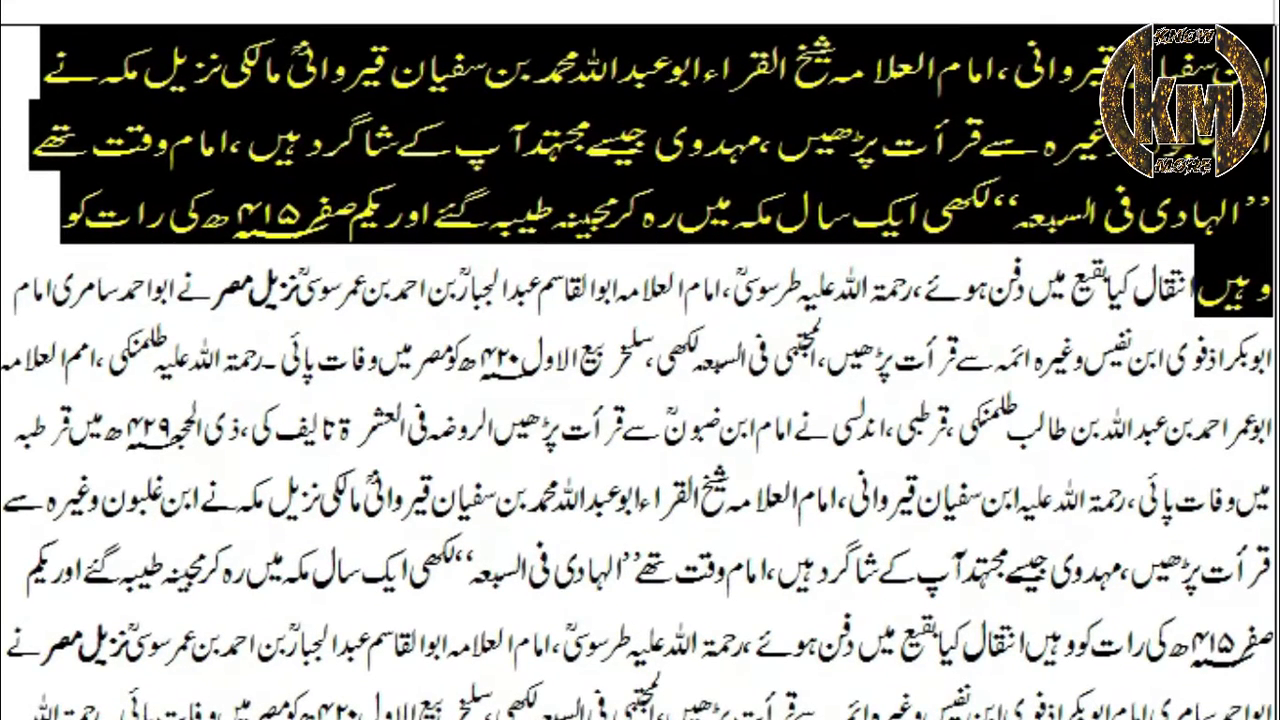
{"action": "left_click", "coordinate": [1032, 262]}
{"action": "left_click", "coordinate": [749, 400]}
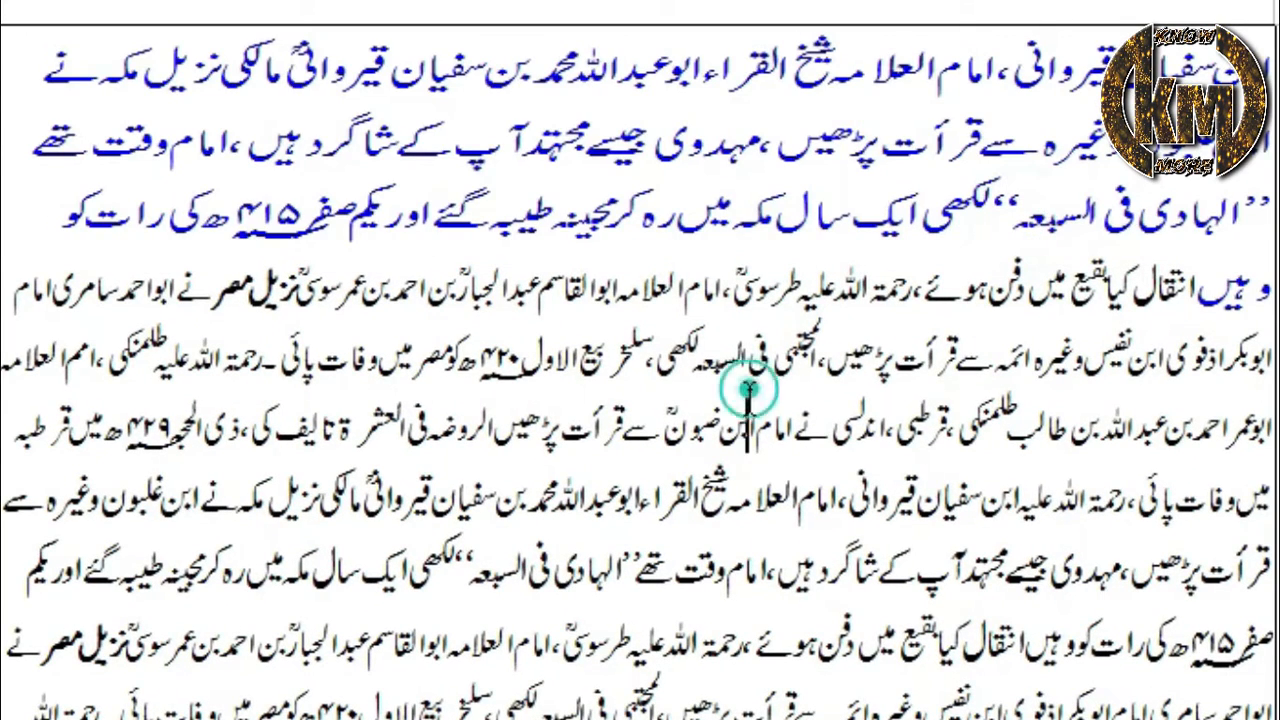
{"action": "left_click", "coordinate": [679, 298]}
{"action": "left_click", "coordinate": [702, 215]}
{"action": "left_click", "coordinate": [682, 290]}
{"action": "left_click", "coordinate": [698, 215]}
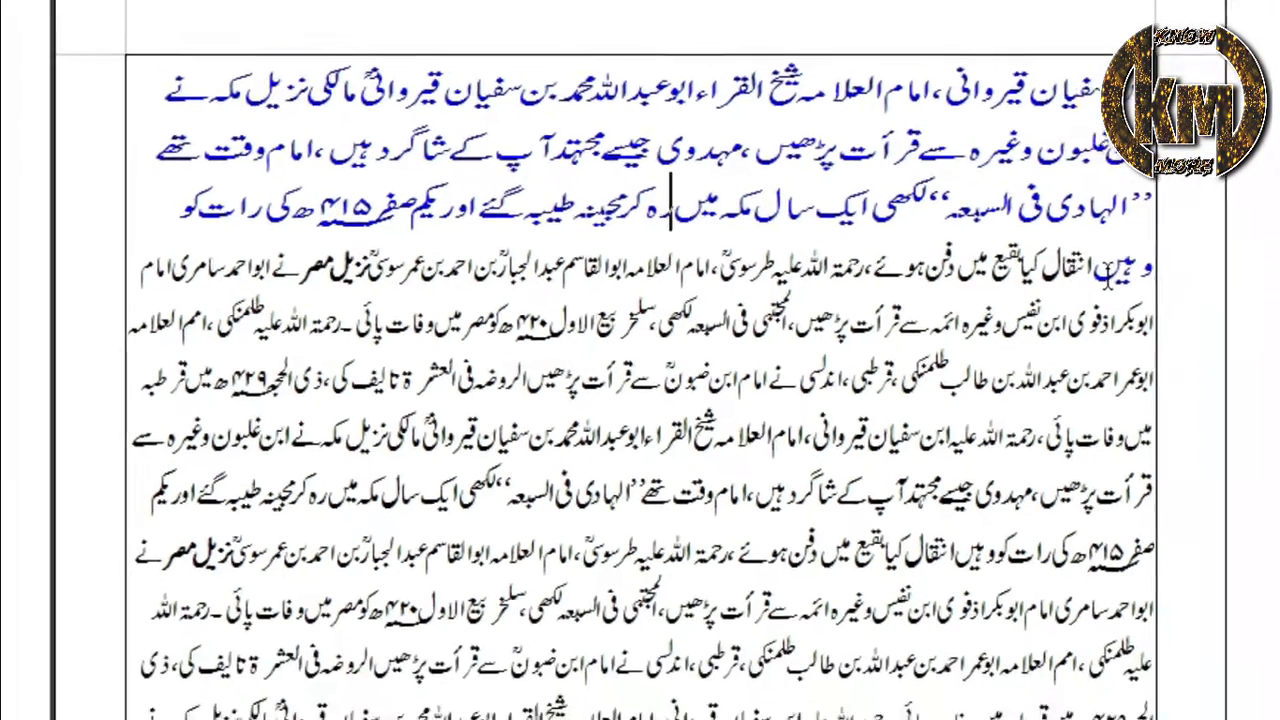
Reselect the blue passage, narrow its character width scaling to 80%, and deselect it.
{"action": "left_click_drag", "start_coordinate": [1095, 270], "coordinate": [1197, 106]}
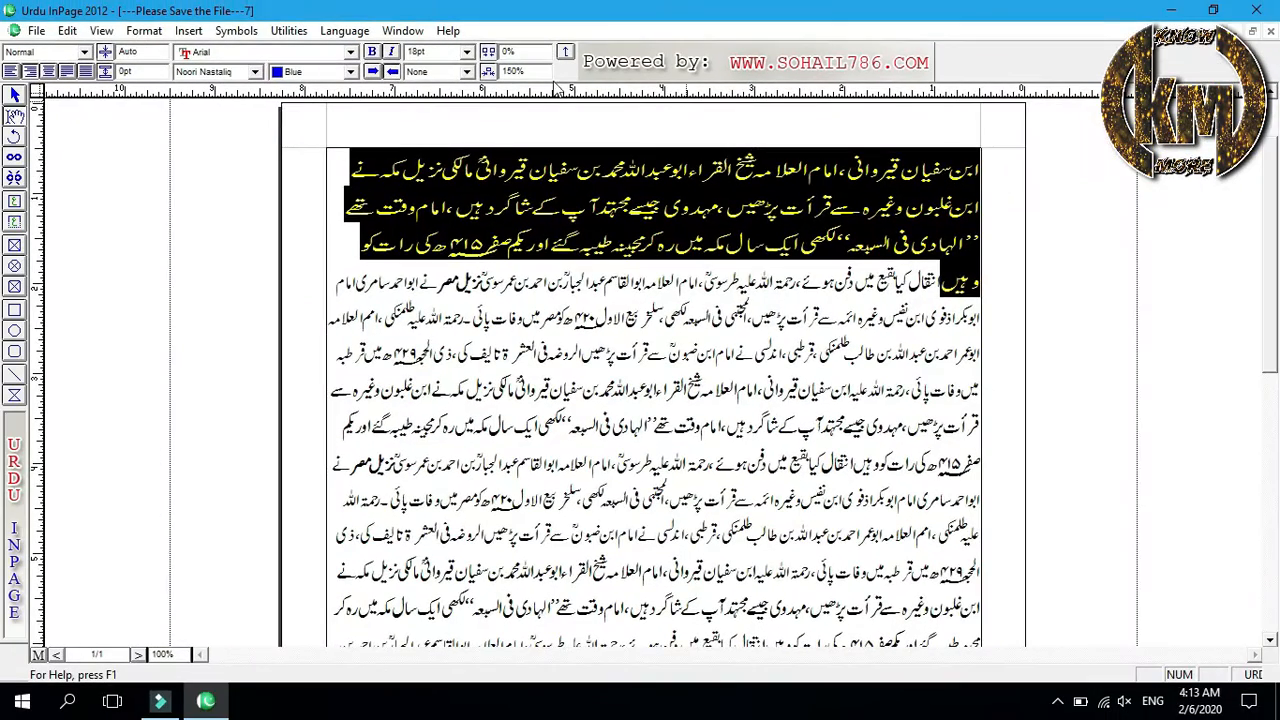
{"action": "left_click_drag", "start_coordinate": [543, 71], "coordinate": [431, 75]}
{"action": "type", "text": "80"}
{"action": "key", "text": "Return"}
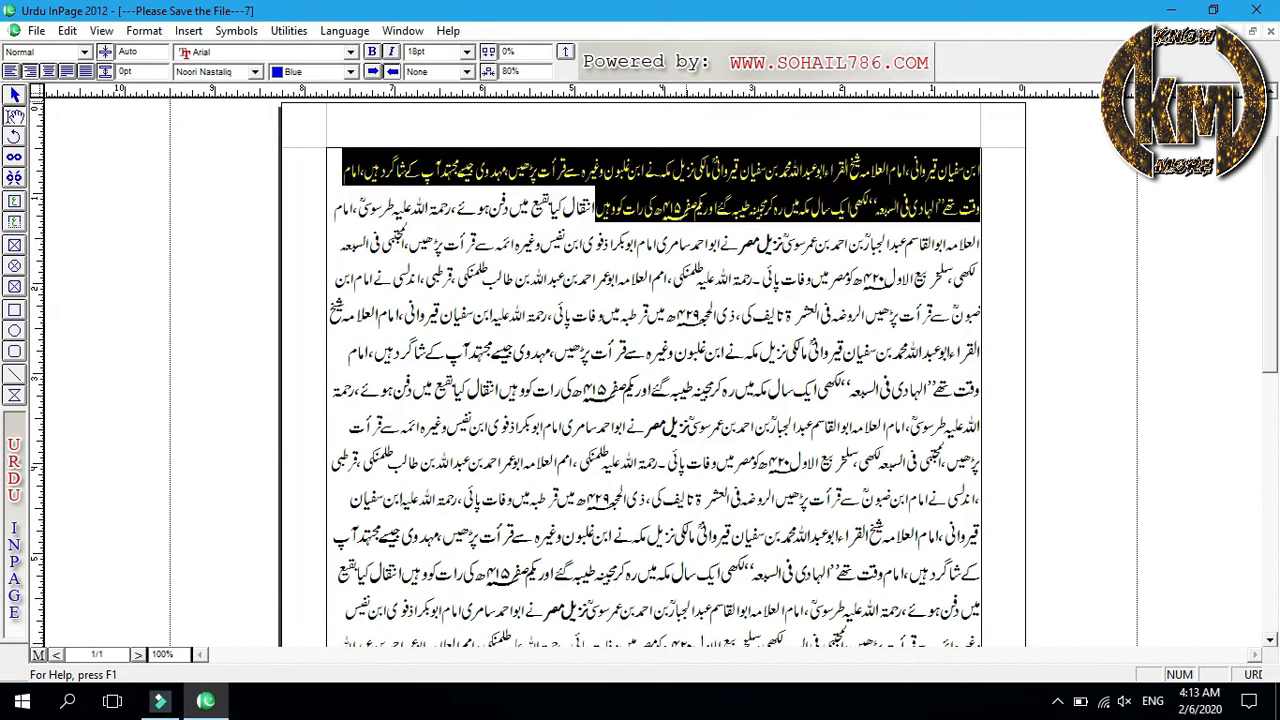
{"action": "left_click", "coordinate": [710, 176]}
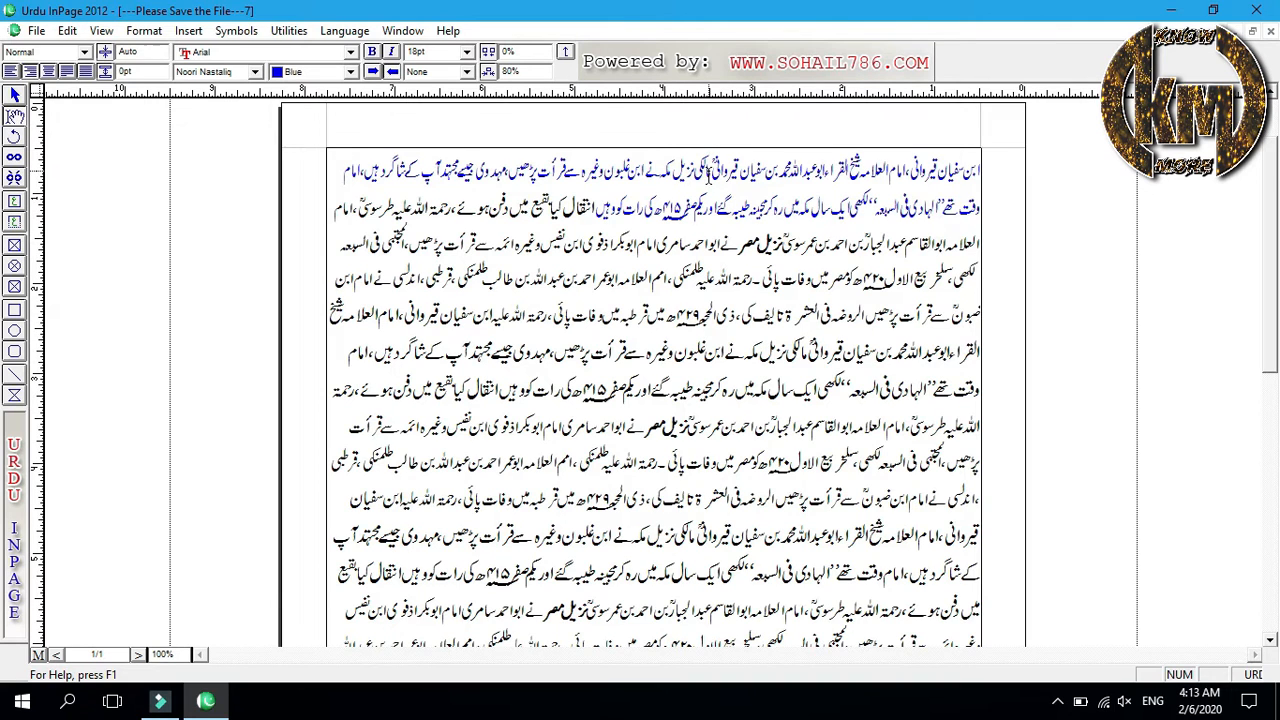
Select the blue passage again and restore its character width scaling to 100%.
{"action": "left_click_drag", "start_coordinate": [598, 213], "coordinate": [1010, 163]}
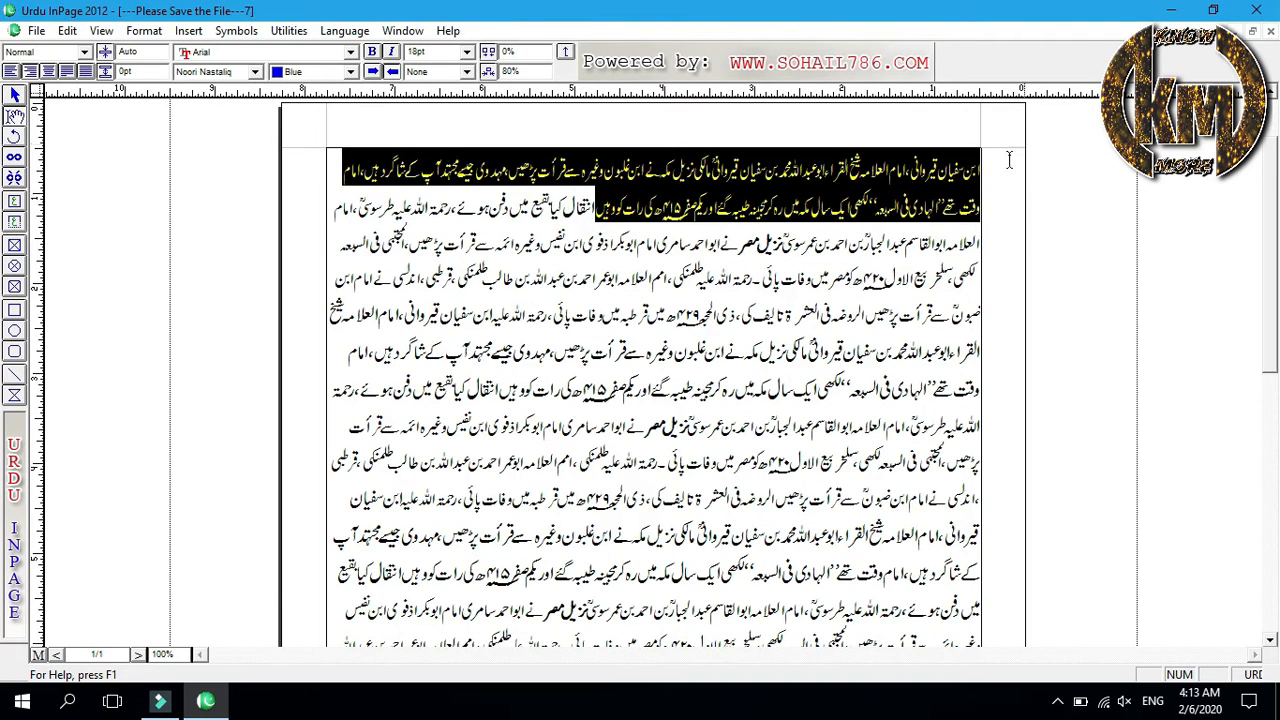
{"action": "left_click", "coordinate": [526, 72]}
{"action": "type", "text": "100"}
{"action": "key", "text": "Return"}
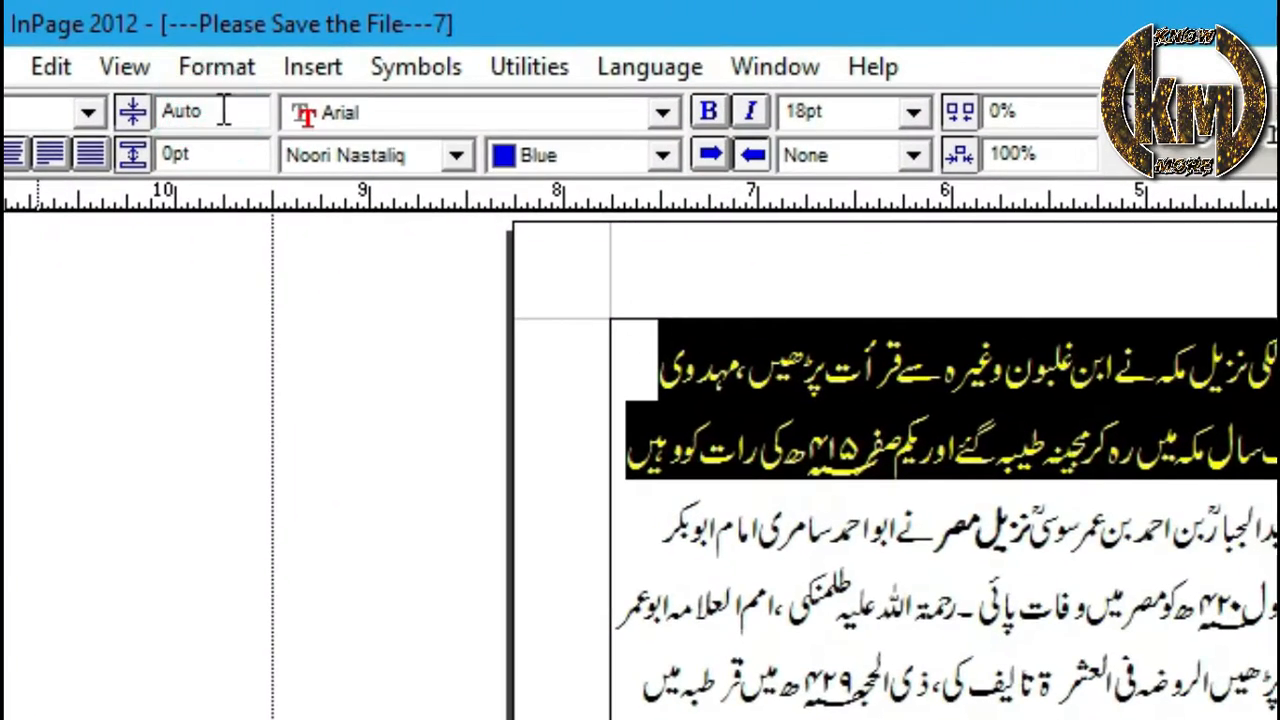
Set the line spacing of the Urdu paragraph containing the blue passage to 23 pt.
{"action": "double_click", "coordinate": [180, 82]}
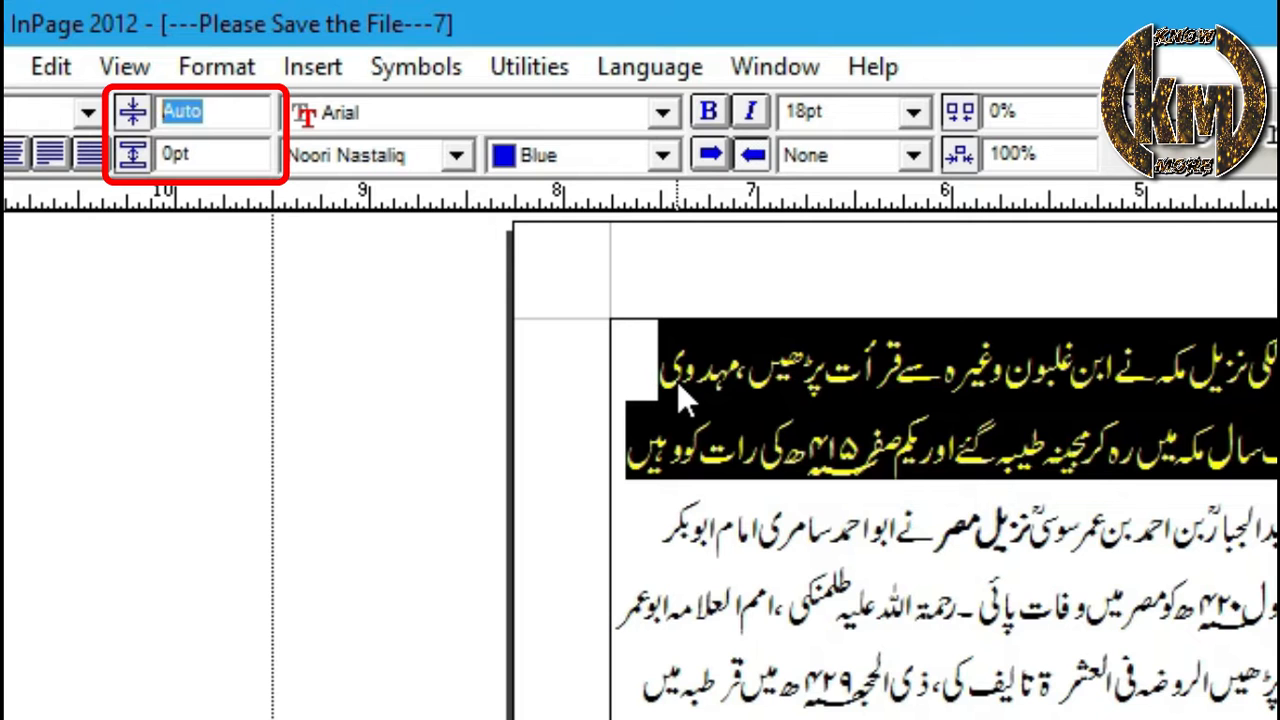
{"action": "left_click", "coordinate": [221, 109]}
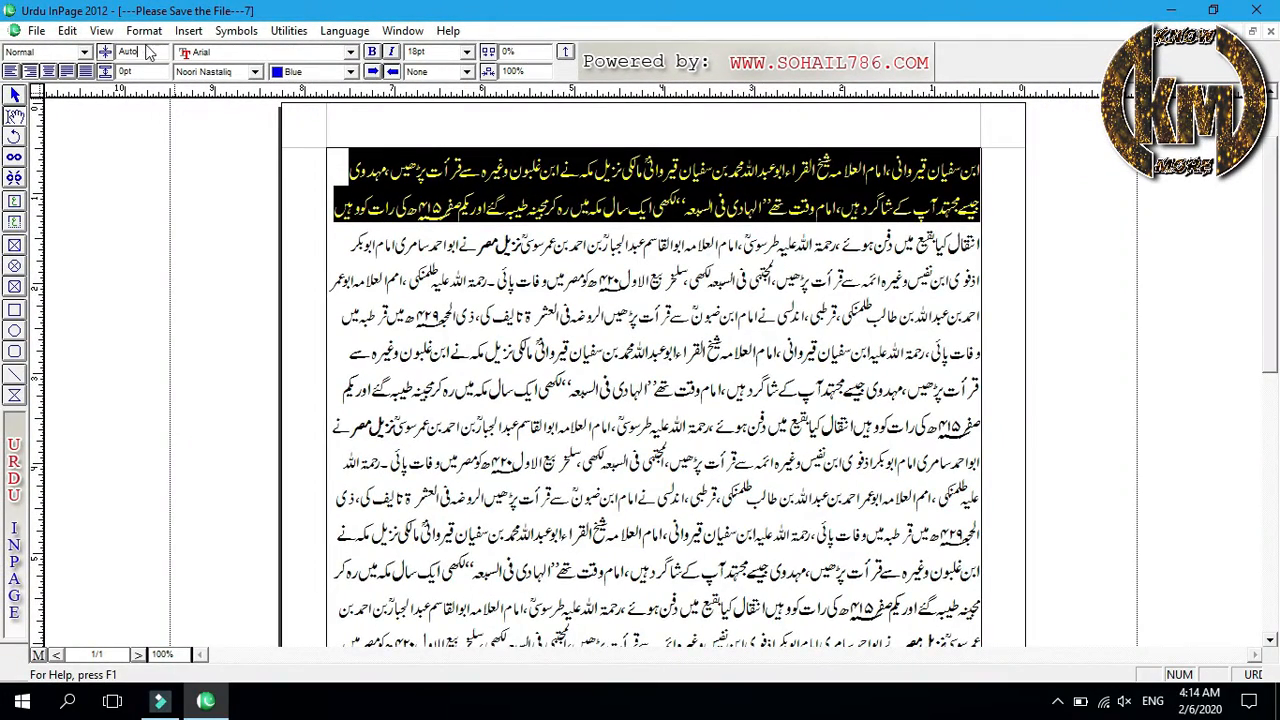
{"action": "left_click", "coordinate": [508, 214]}
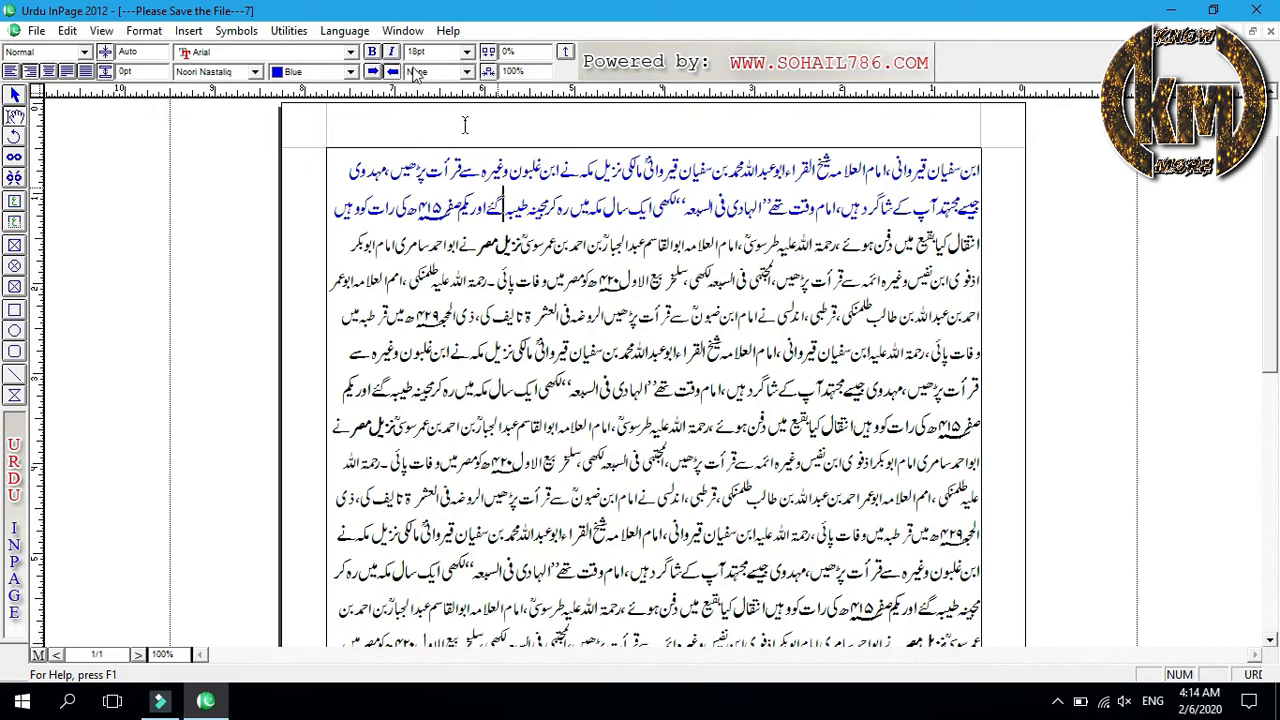
{"action": "double_click", "coordinate": [156, 55]}
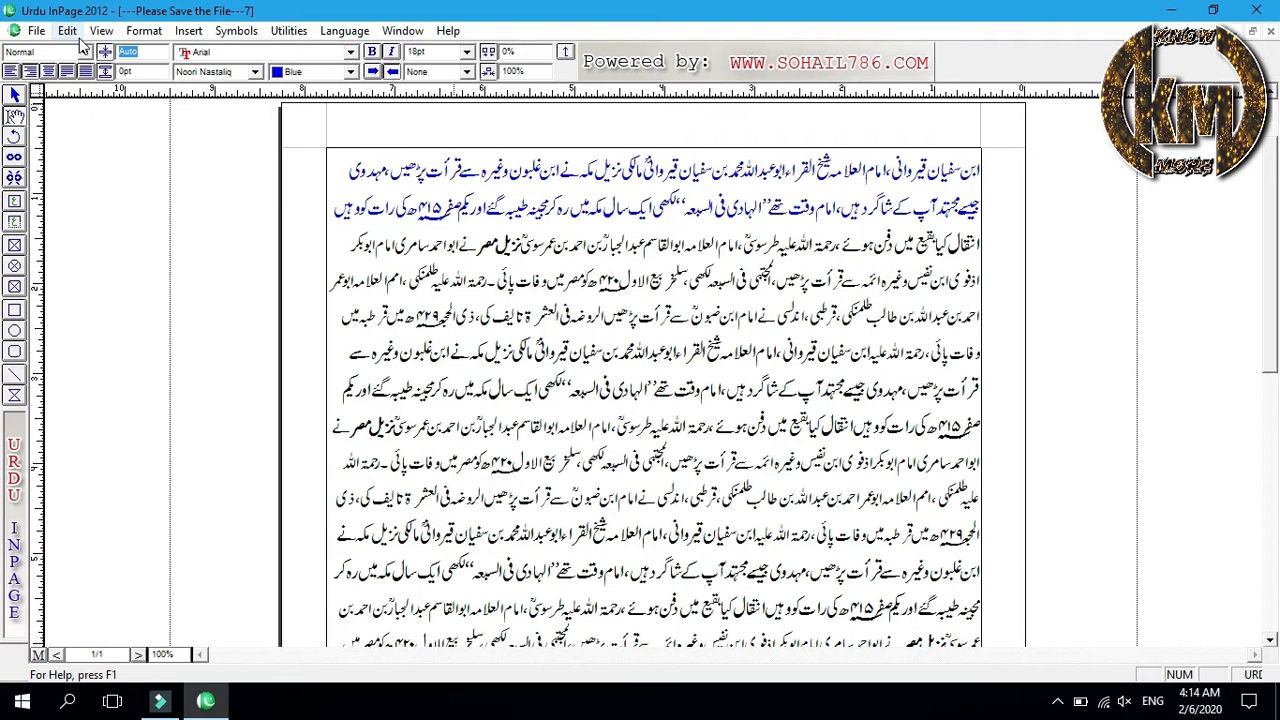
{"action": "type", "text": "23"}
{"action": "key", "text": "Return"}
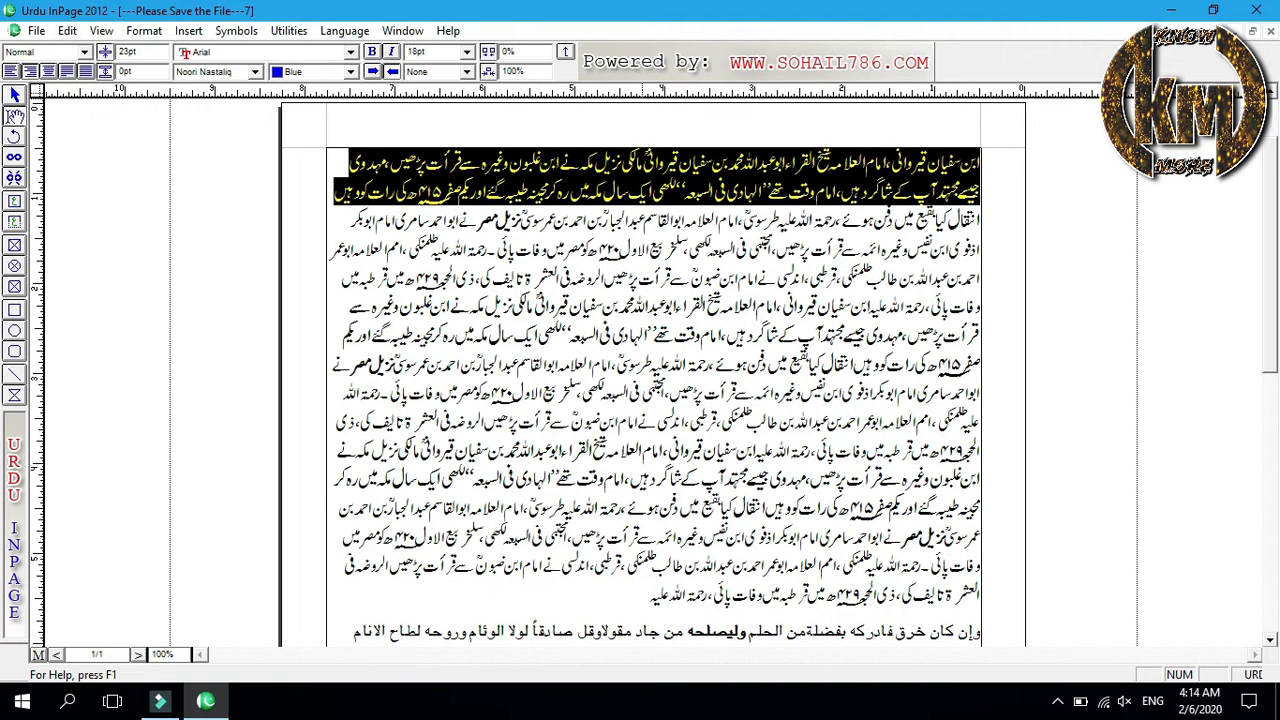
Tighten the paragraph's line spacing to 20 pt, and increase it again to 23 pt.
{"action": "double_click", "coordinate": [150, 49]}
{"action": "type", "text": "20"}
{"action": "key", "text": "Return"}
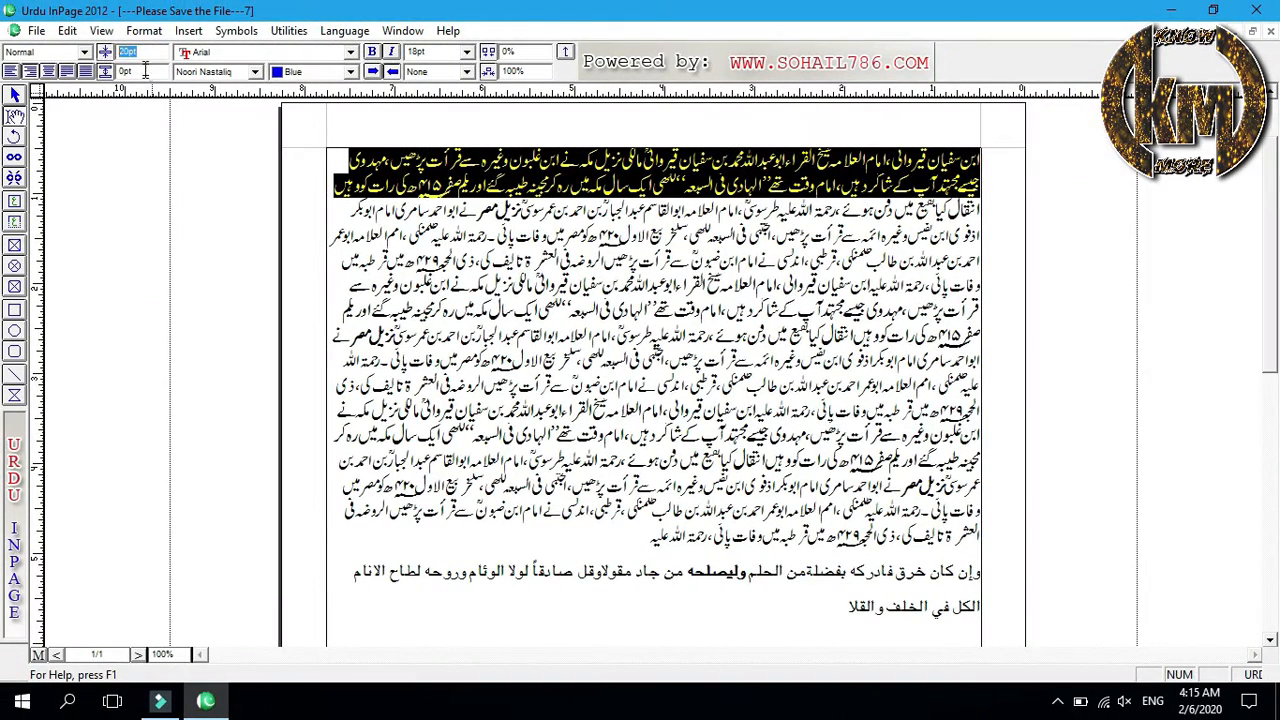
{"action": "type", "text": "23"}
{"action": "key", "text": "Return"}
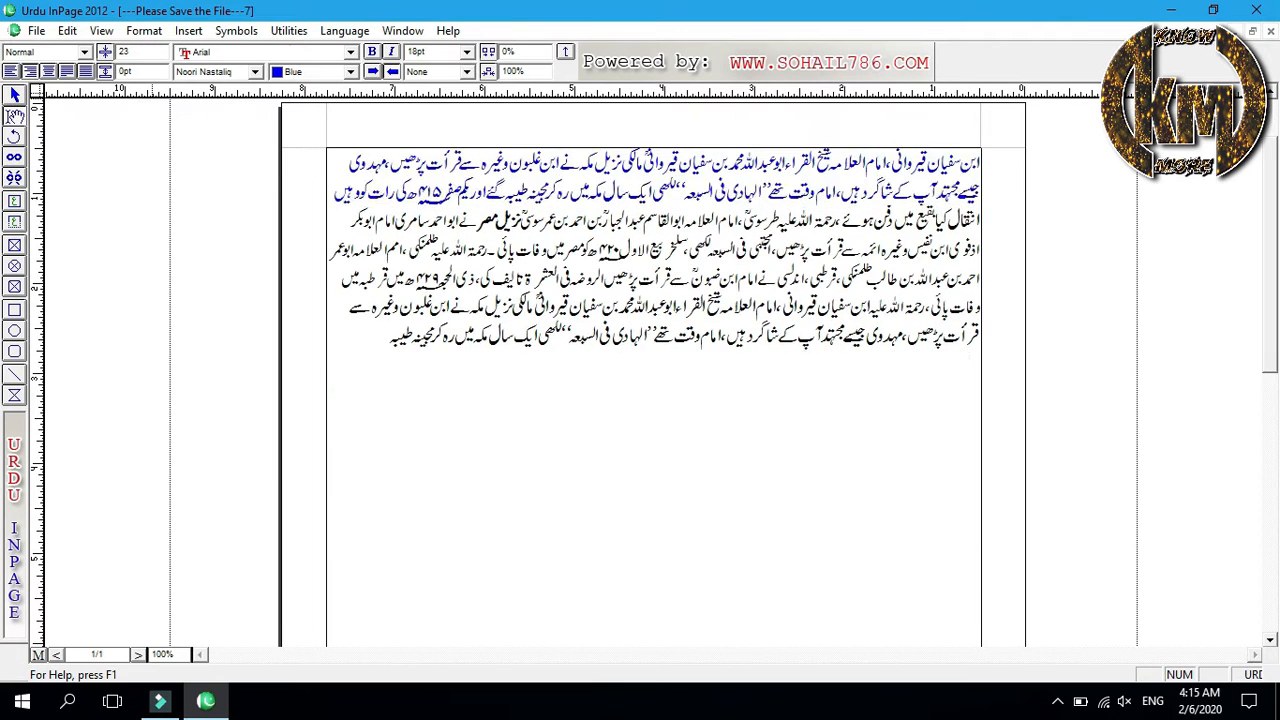
Reset the paragraph's line spacing to automatic by entering 0.
{"action": "double_click", "coordinate": [153, 55]}
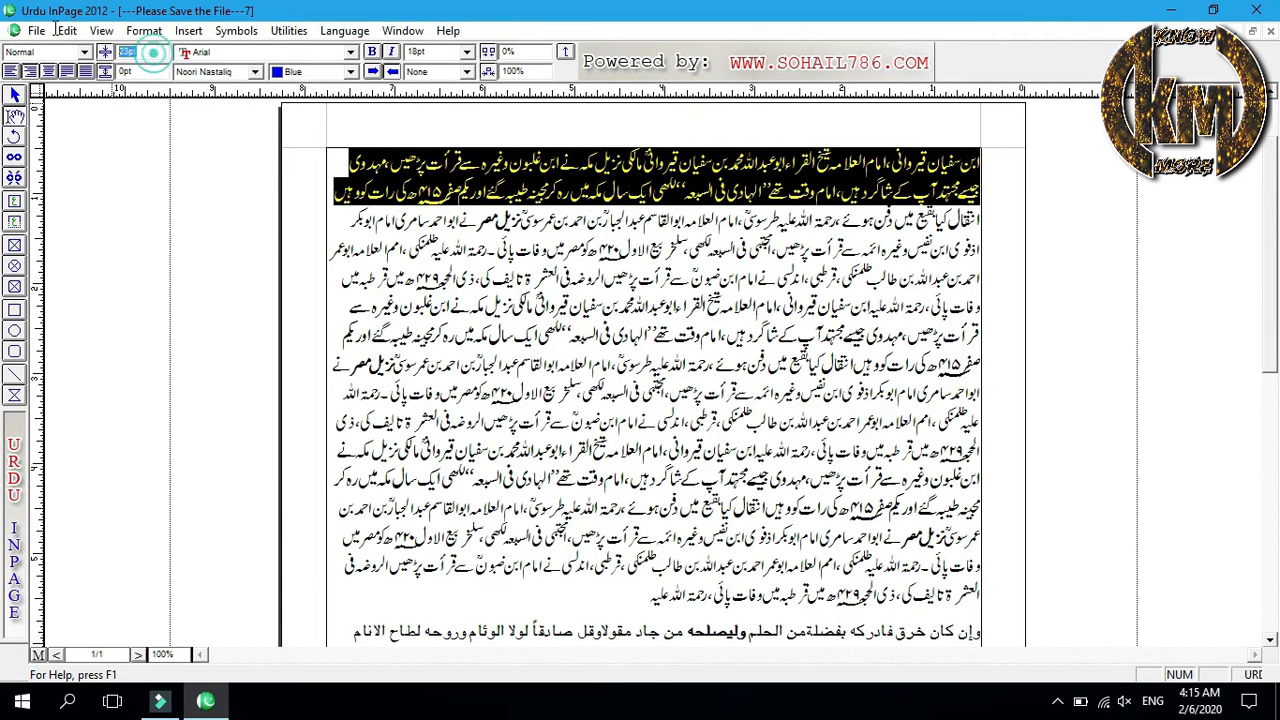
{"action": "type", "text": "0"}
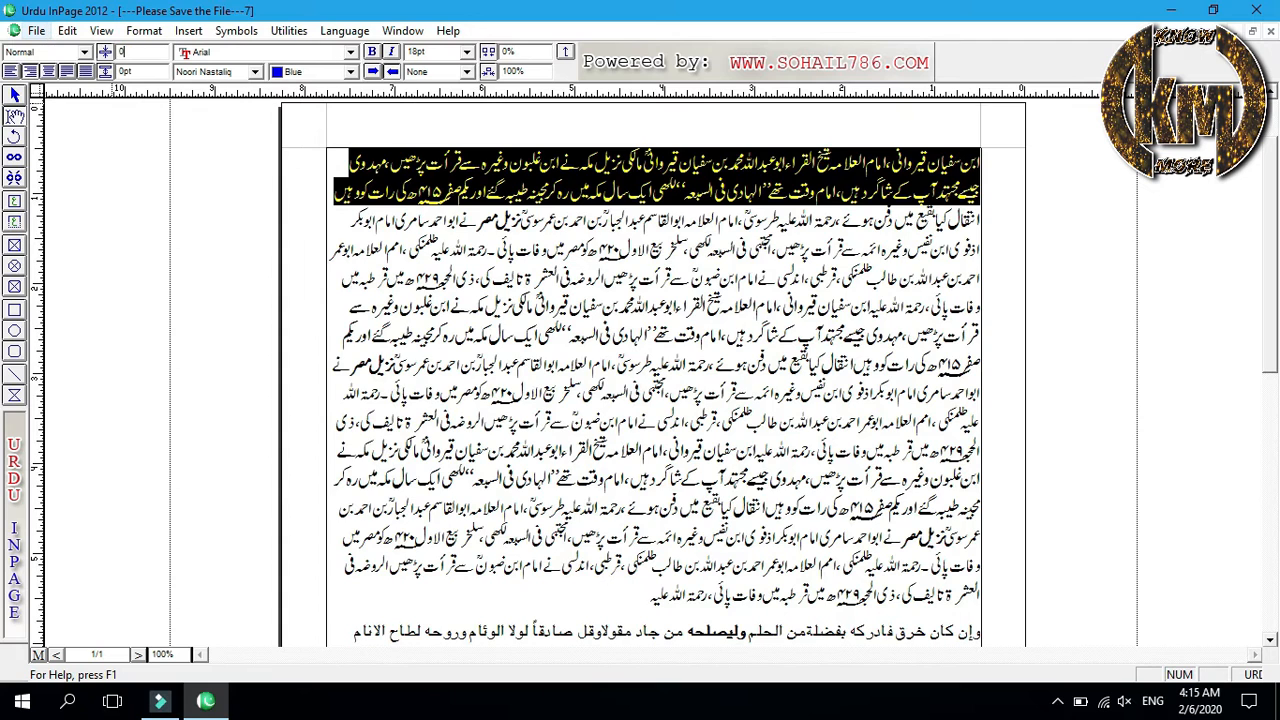
{"action": "key", "text": "Return"}
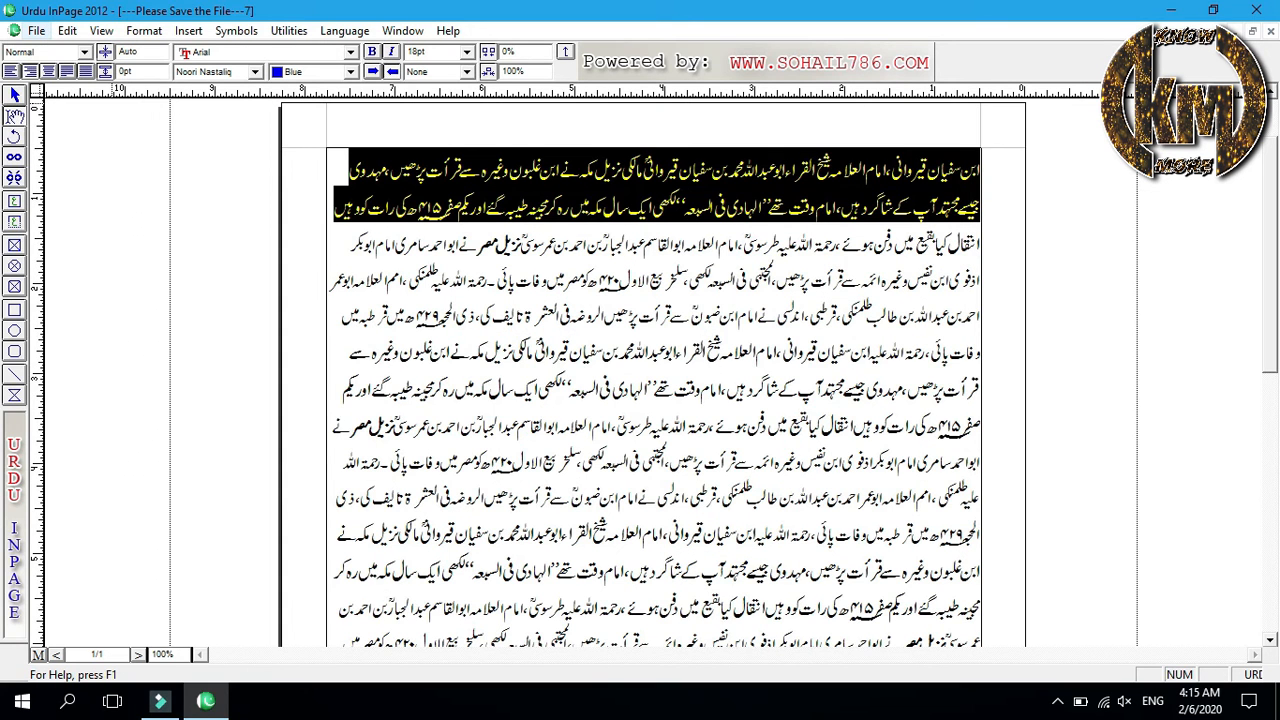
Set the paragraph's line spacing to 24 pt, and raise it to 25 pt.
{"action": "double_click", "coordinate": [150, 53]}
{"action": "type", "text": "24"}
{"action": "key", "text": "Return"}
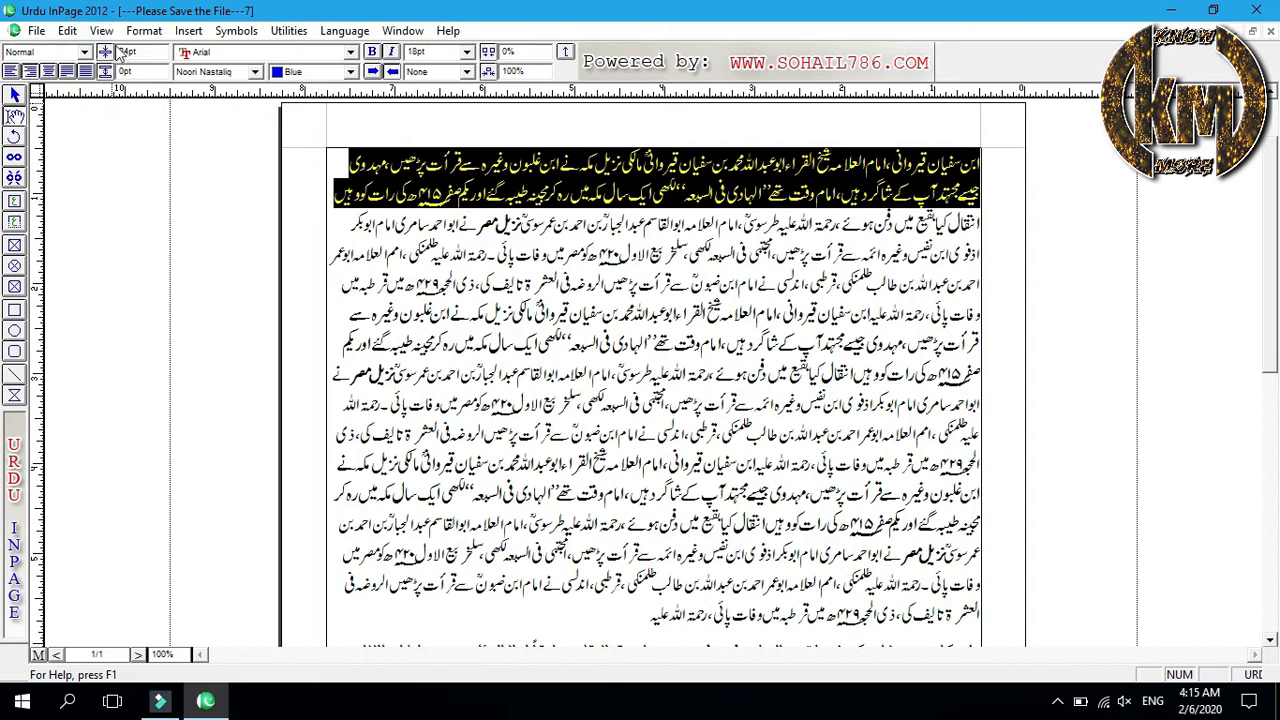
{"action": "left_click_drag", "start_coordinate": [158, 54], "coordinate": [56, 50]}
{"action": "type", "text": "25"}
{"action": "key", "text": "Return"}
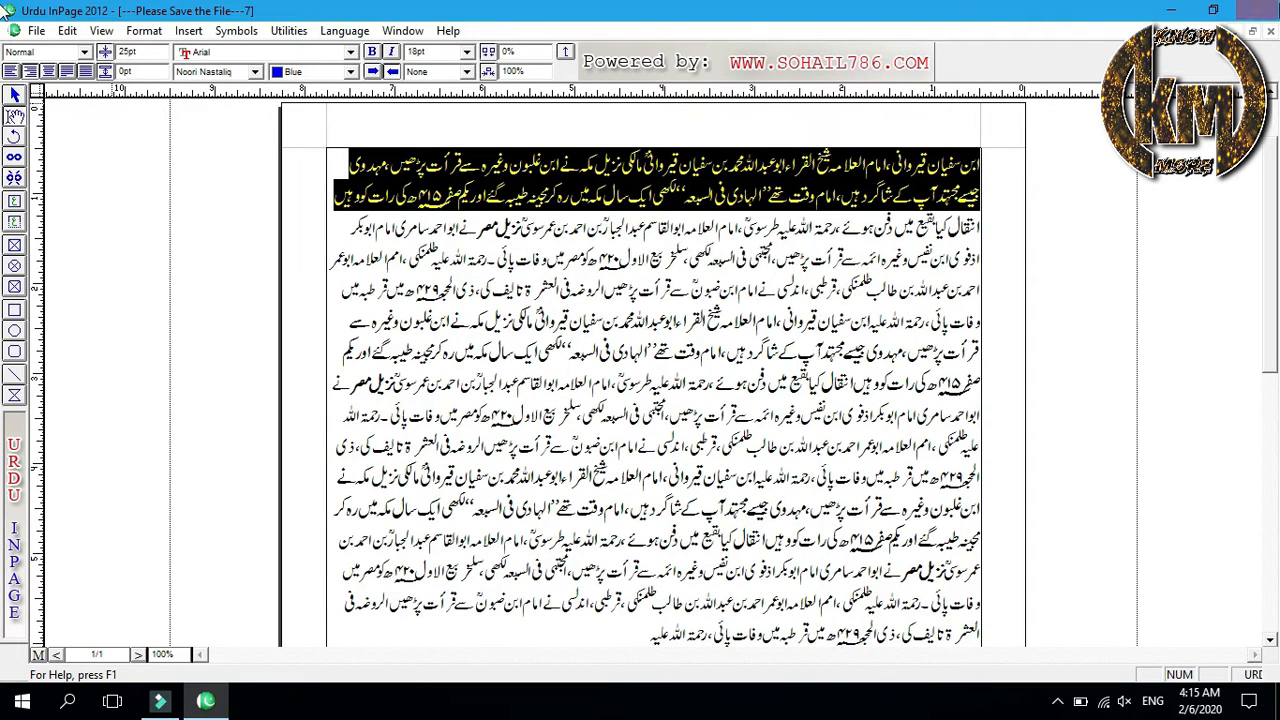
Return the paragraph's line spacing to Auto with a zero value, and deselect the blue passage.
{"action": "left_click_drag", "start_coordinate": [166, 48], "coordinate": [85, 38]}
{"action": "type", "text": "0."}
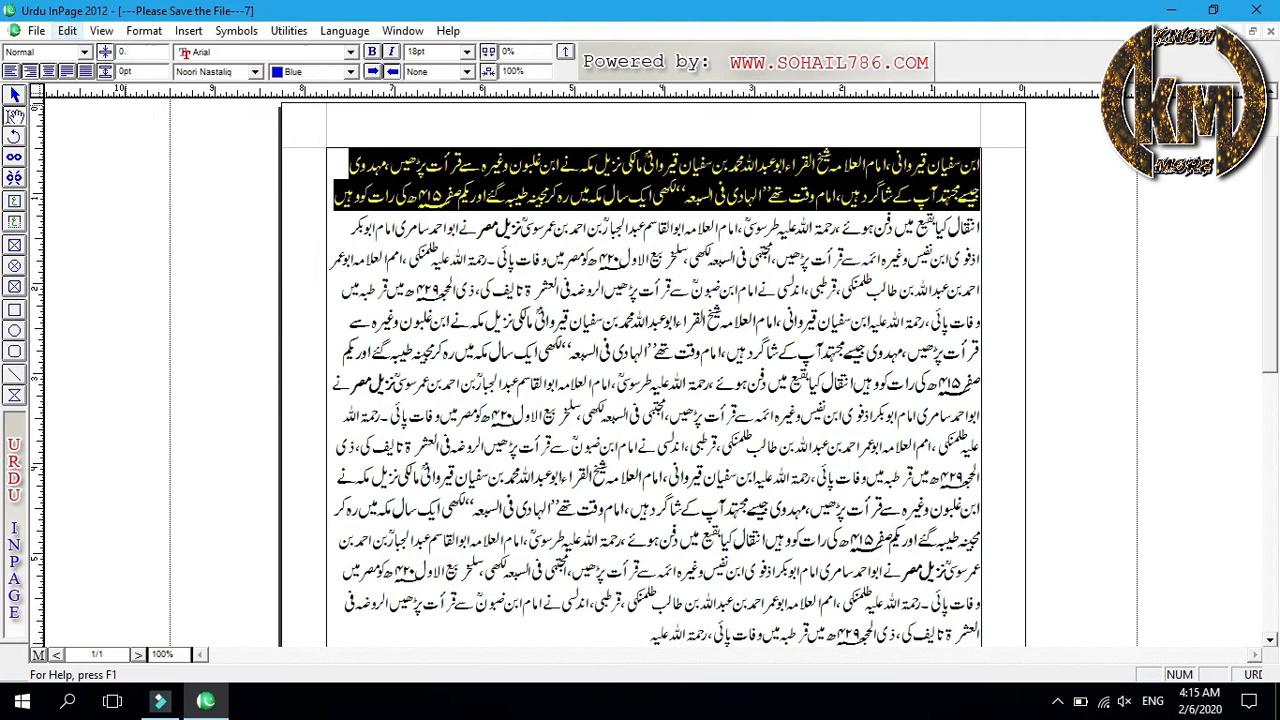
{"action": "key", "text": "Return"}
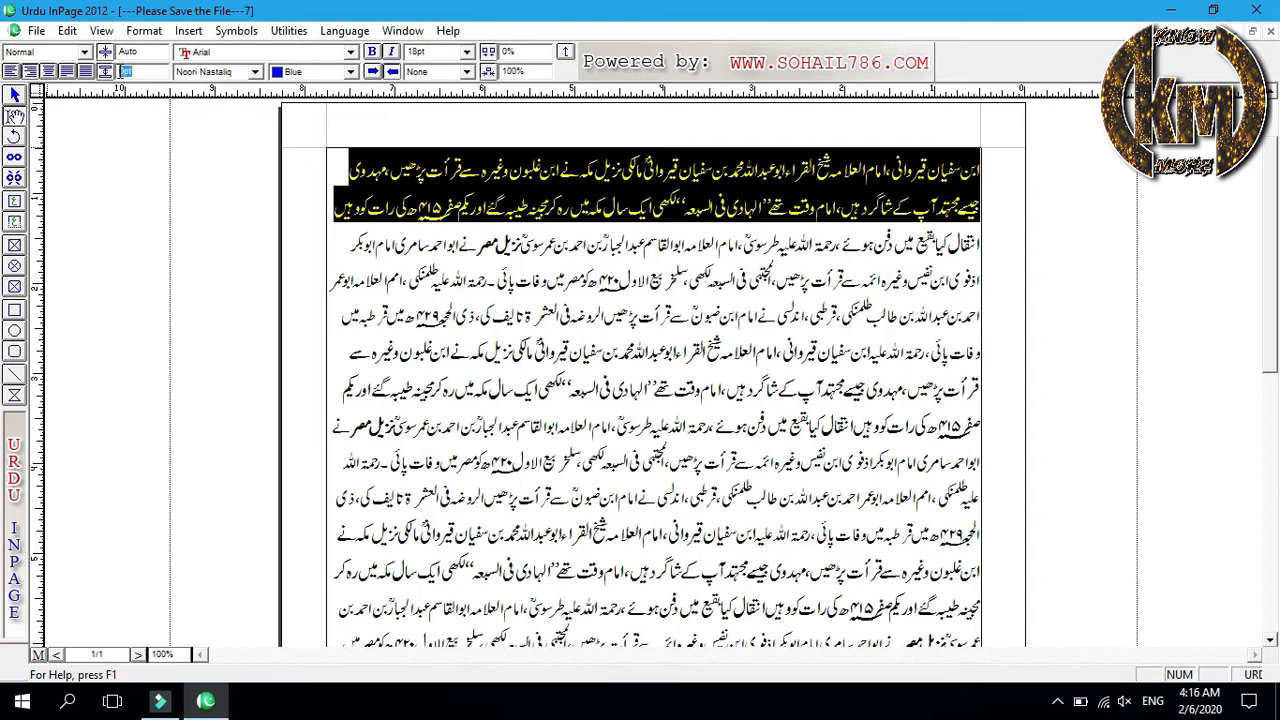
{"action": "left_click", "coordinate": [444, 246]}
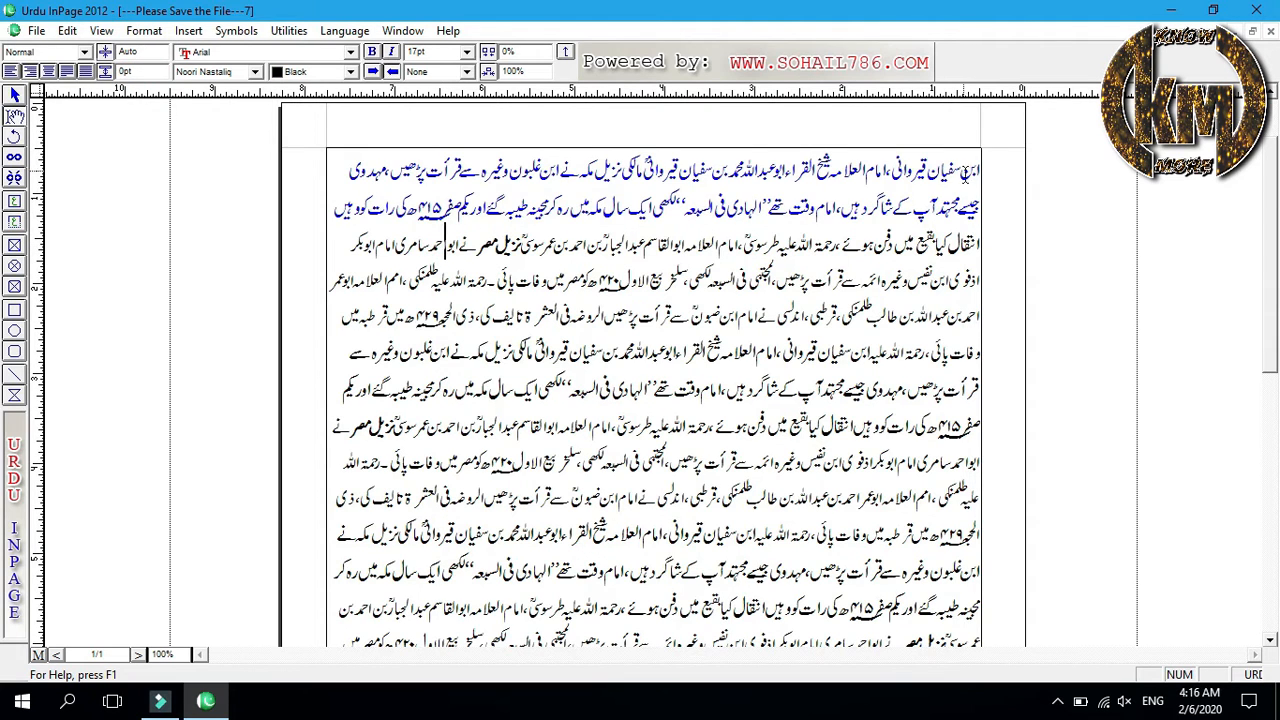
Select the first six lines, set the extra space between lines to 5 pt, and increase it to 10 pt.
{"action": "left_click_drag", "start_coordinate": [980, 168], "coordinate": [330, 362]}
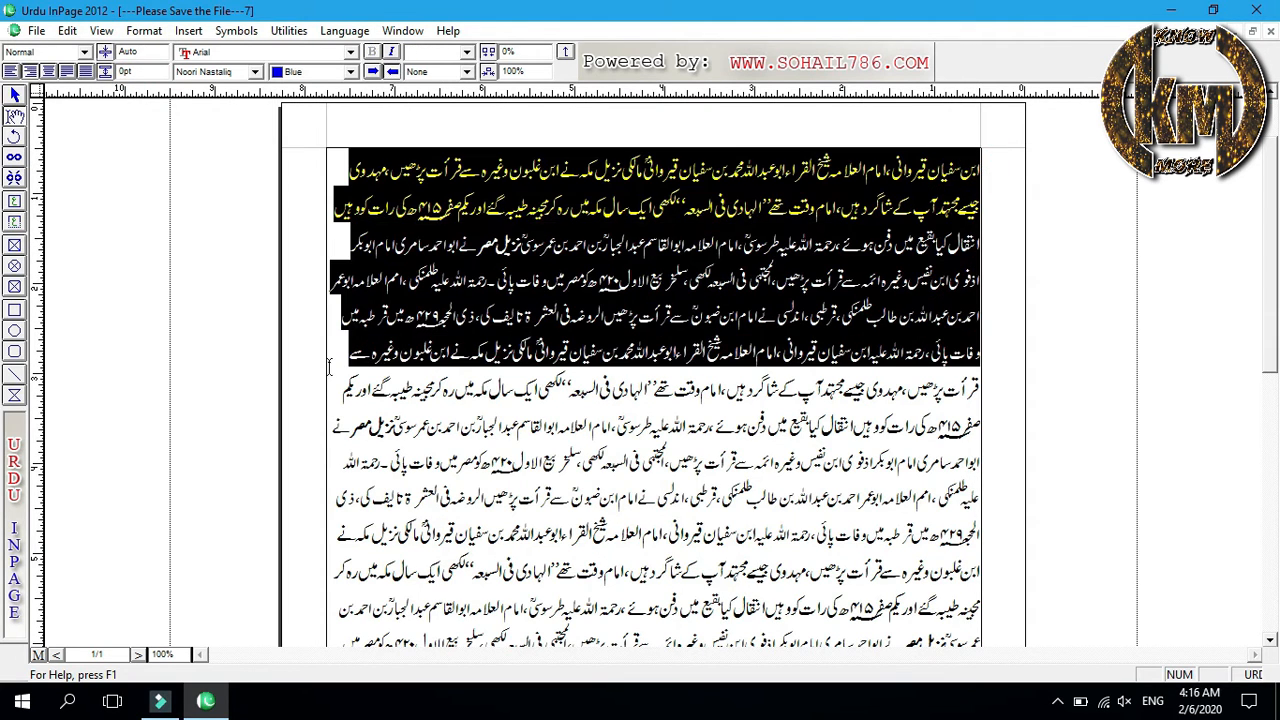
{"action": "double_click", "coordinate": [146, 72]}
{"action": "type", "text": "5"}
{"action": "key", "text": "Return"}
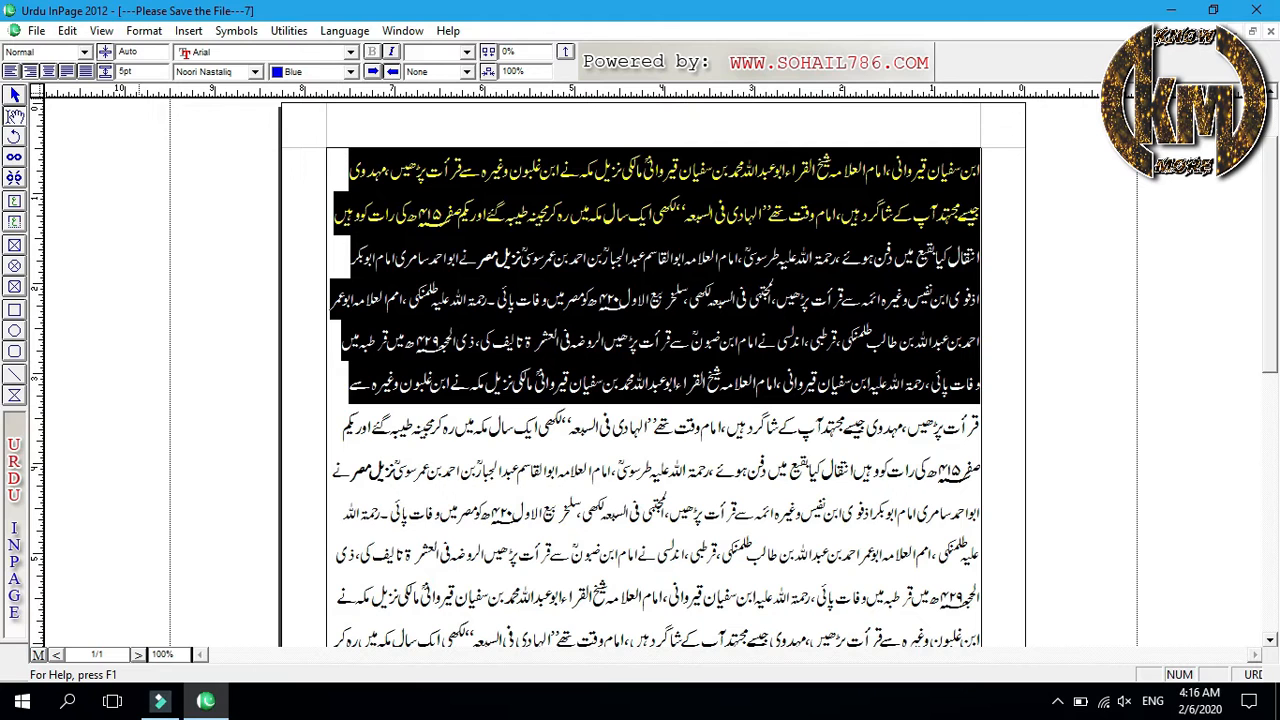
{"action": "double_click", "coordinate": [146, 72]}
{"action": "type", "text": "10"}
{"action": "key", "text": "Return"}
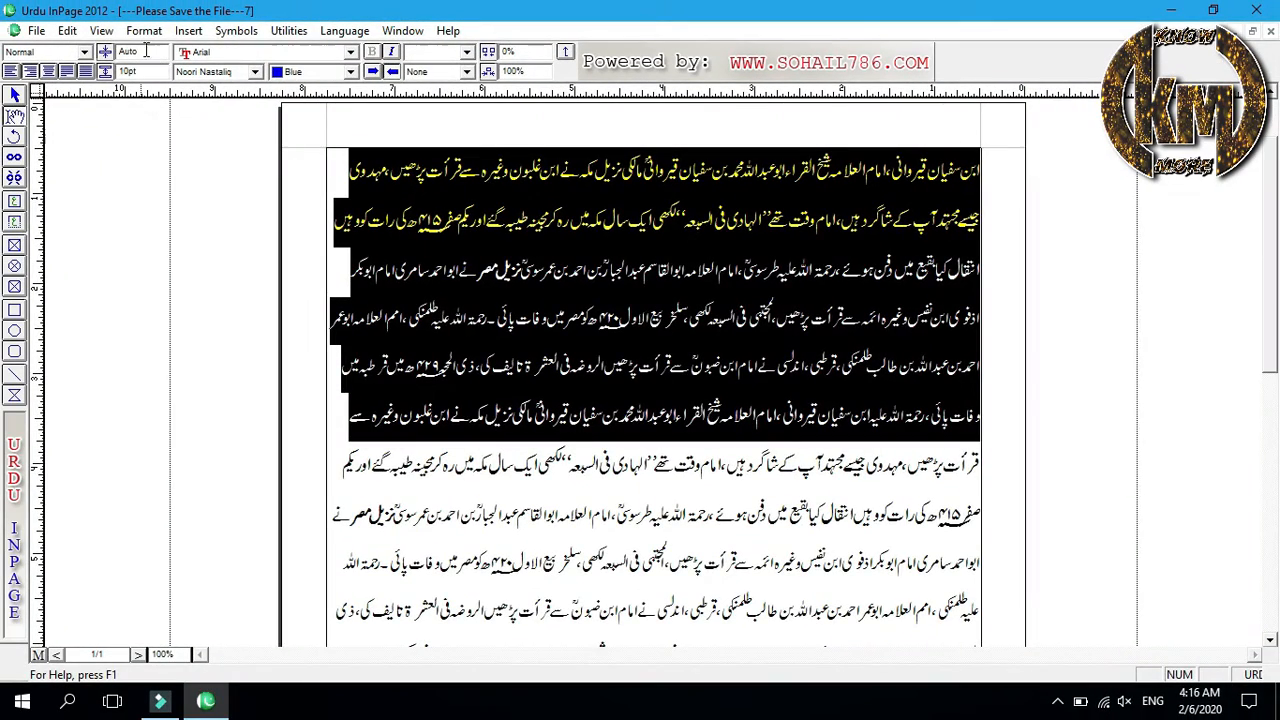
Remove the extra space between lines by setting it to 0 pt.
{"action": "left_click_drag", "start_coordinate": [156, 71], "coordinate": [104, 72]}
{"action": "type", "text": "0"}
{"action": "key", "text": "Return"}
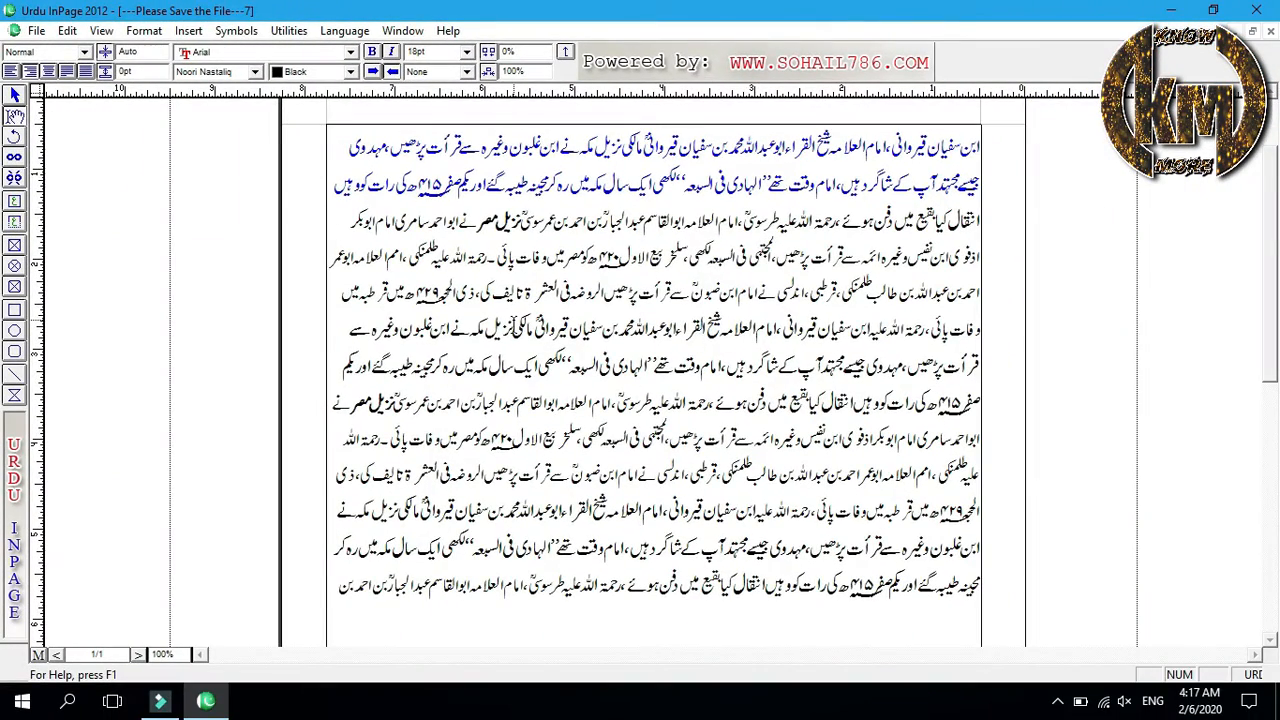
{"action": "left_click", "coordinate": [339, 586]}
{"action": "left_click_drag", "start_coordinate": [339, 586], "coordinate": [1100, 150]}
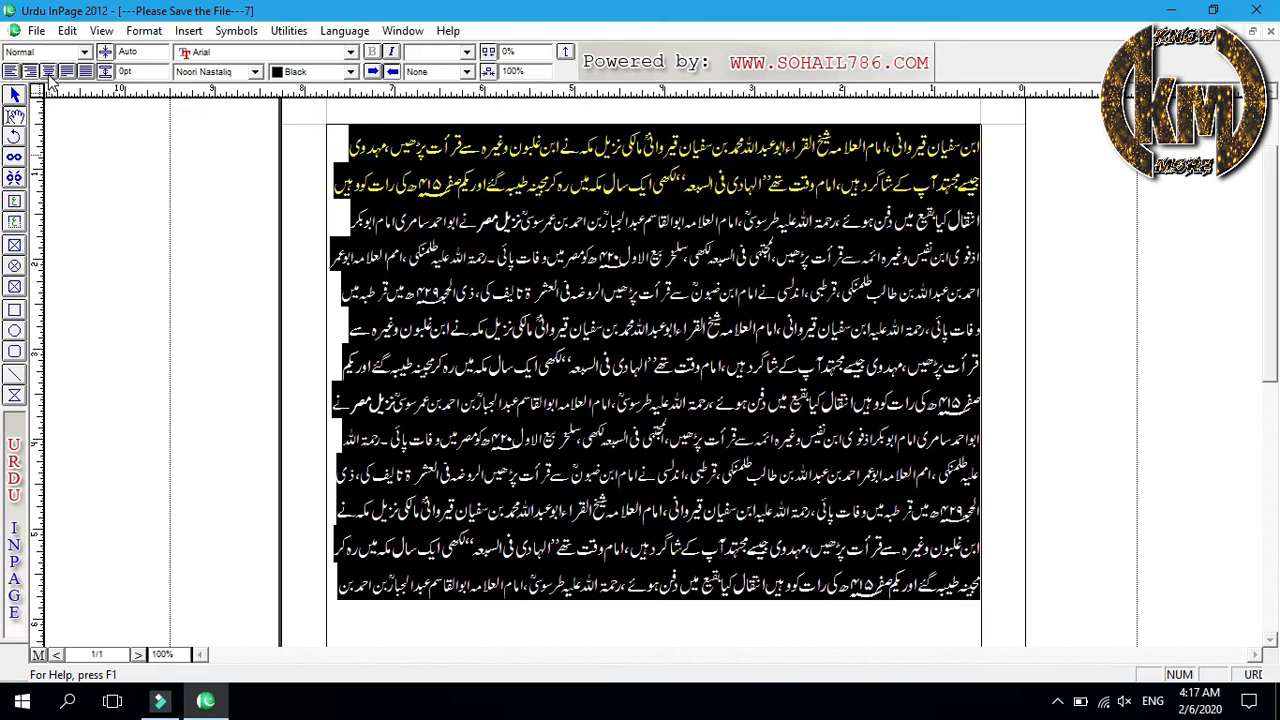
{"action": "left_click", "coordinate": [376, 150]}
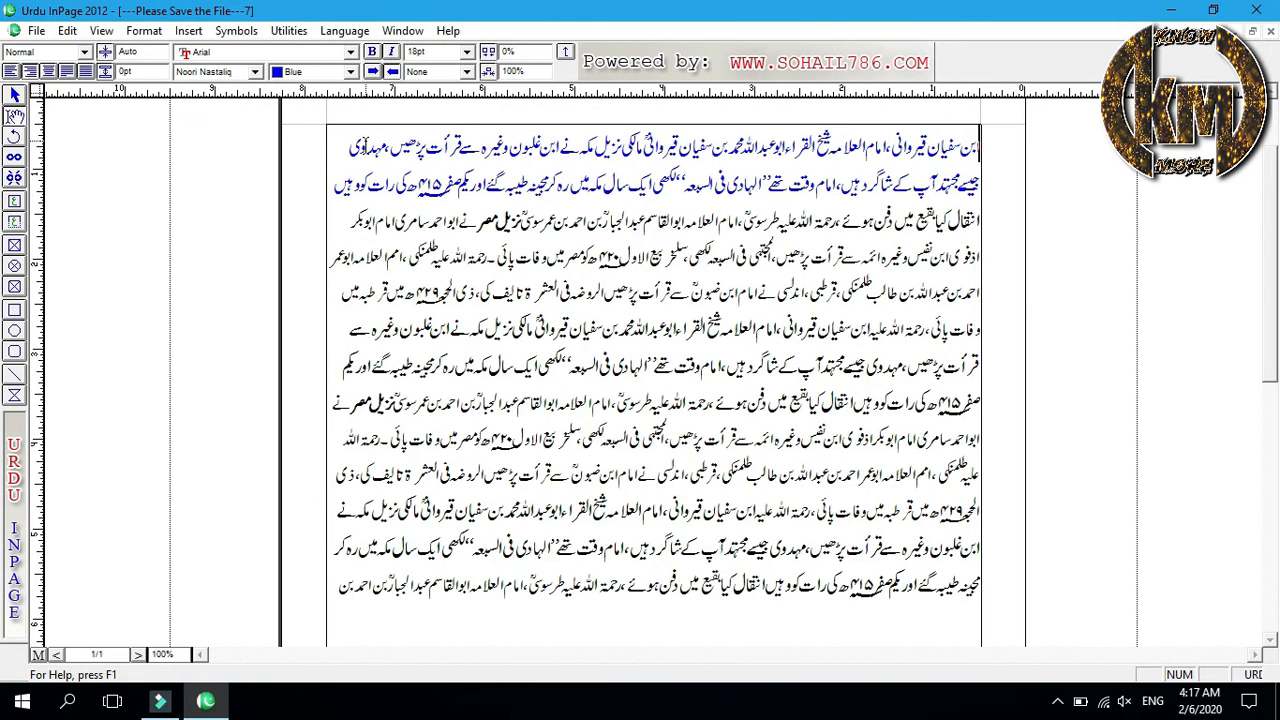
Insert a new line above the Urdu paragraph and enter the heading "بسم اللہ الرحمٰن الرحیم" on it.
{"action": "key", "text": "Return"}
{"action": "left_click", "coordinate": [646, 141]}
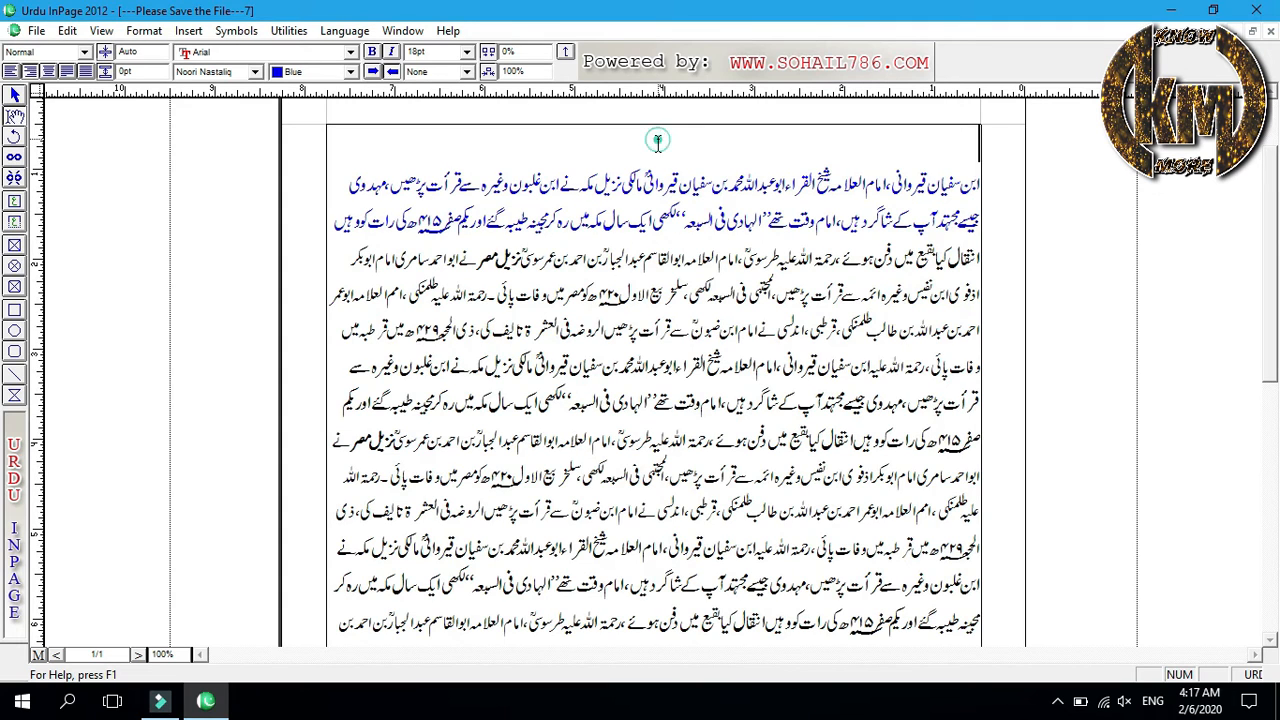
{"action": "type", "text": "سم"}
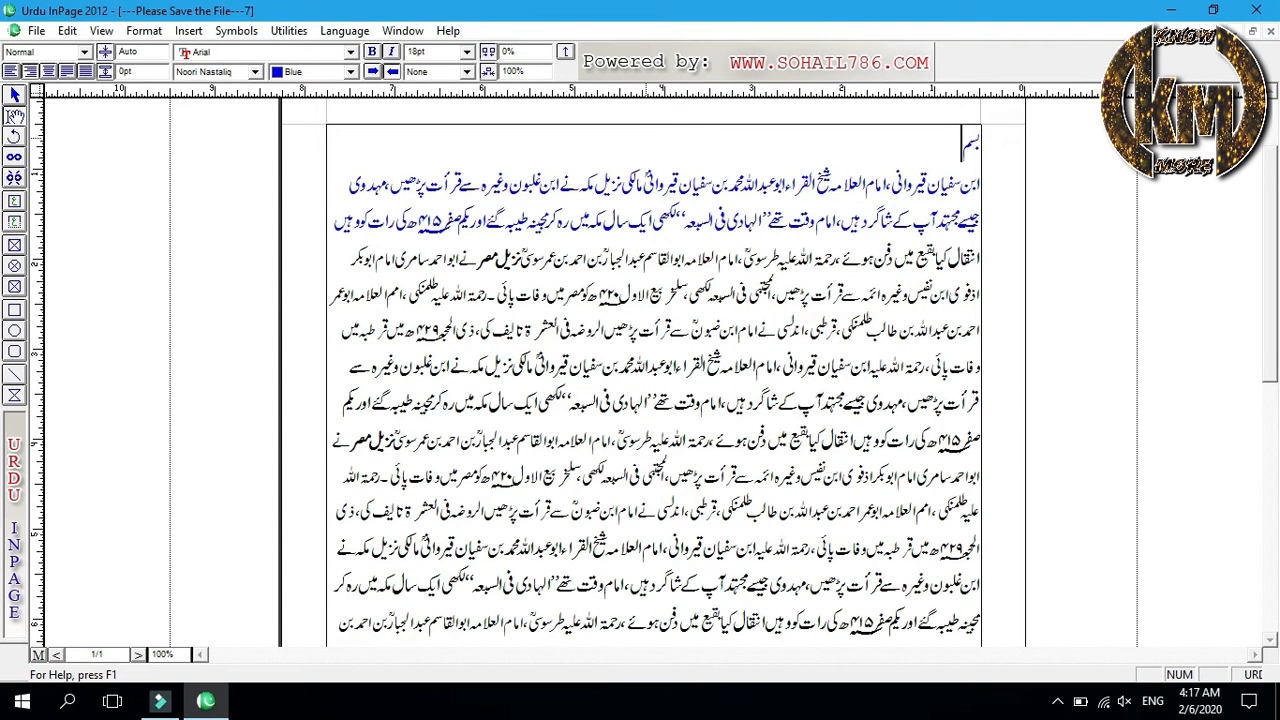
{"action": "type", "text": " اللہ الرحمن الرحیم"}
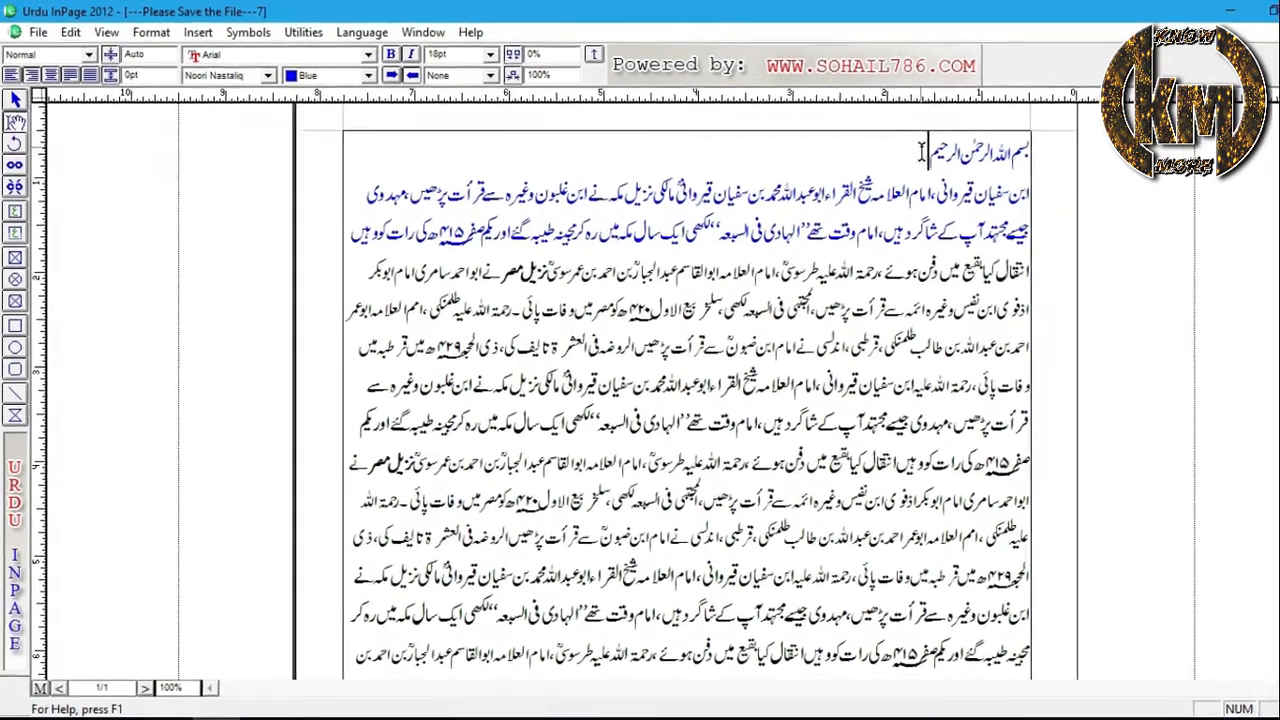
Centre the heading line above the paragraph.
{"action": "left_click", "coordinate": [879, 141]}
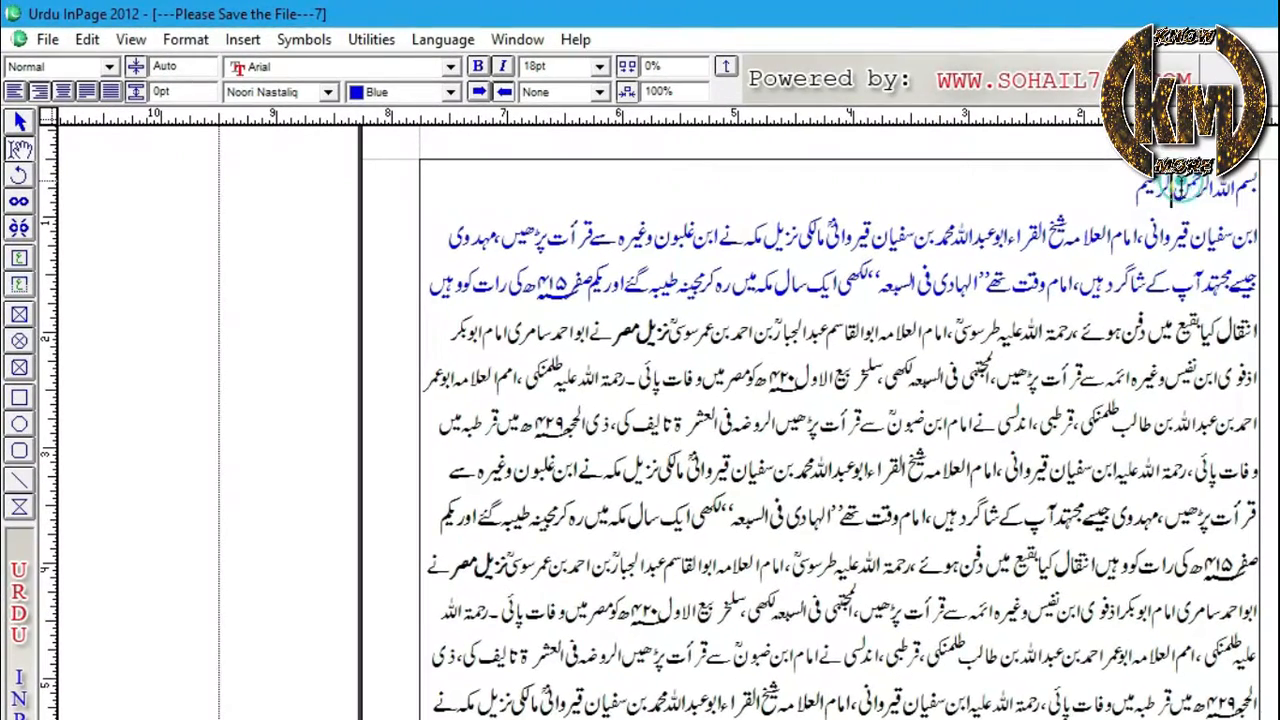
{"action": "left_click", "coordinate": [63, 92]}
{"action": "left_click", "coordinate": [64, 92]}
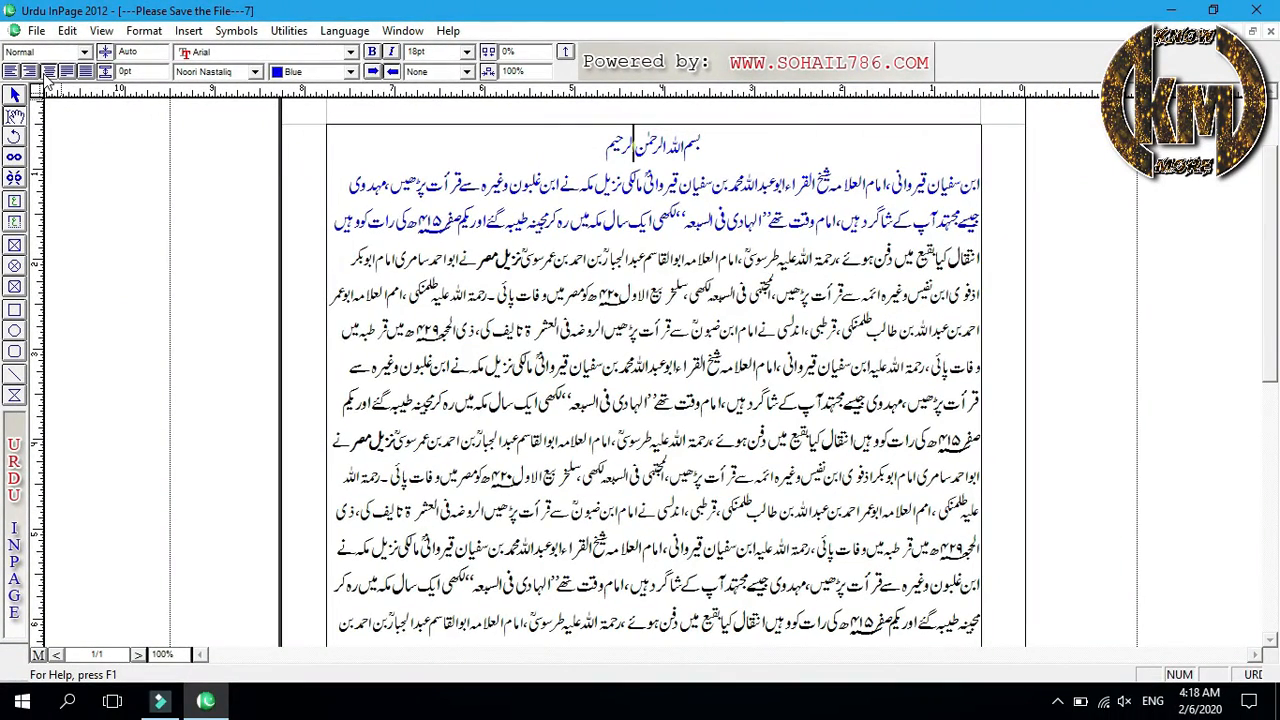
Force-justify the heading across the full text width, and switch it to standard justification.
{"action": "left_click_drag", "start_coordinate": [982, 182], "coordinate": [318, 608]}
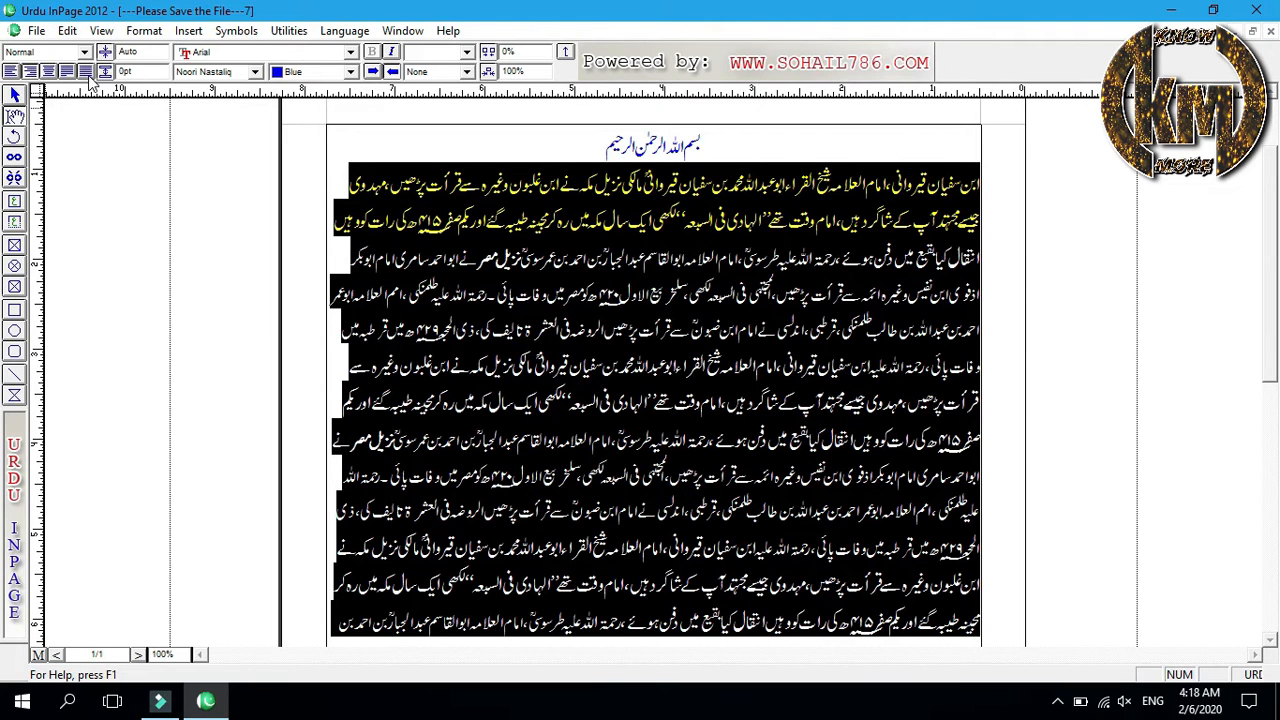
{"action": "key", "text": "ctrl+shift+Home"}
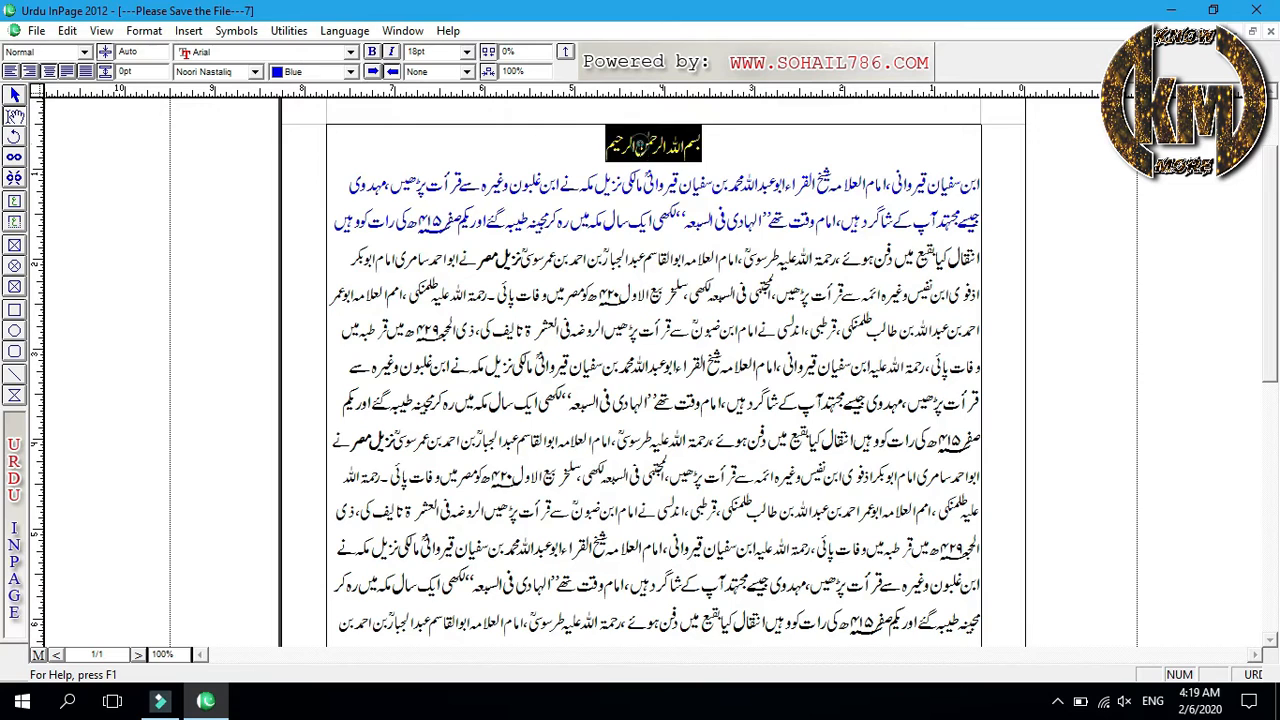
{"action": "left_click", "coordinate": [635, 148]}
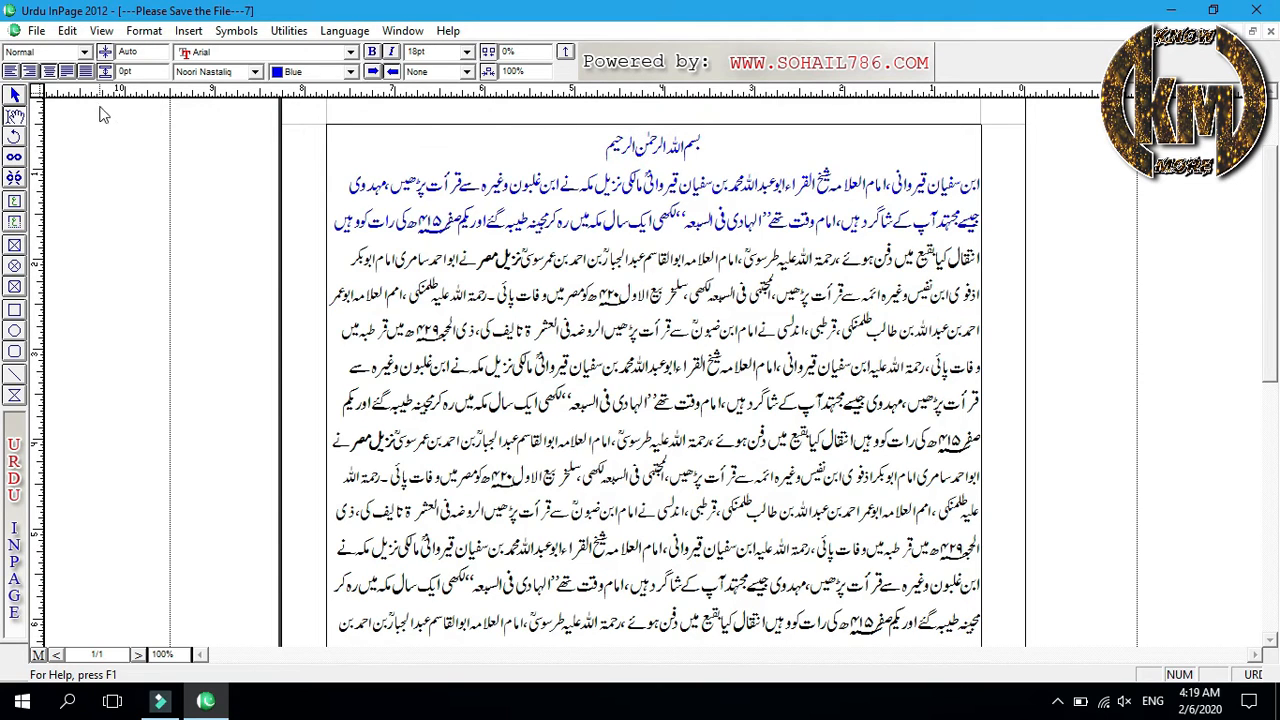
{"action": "left_click", "coordinate": [88, 72]}
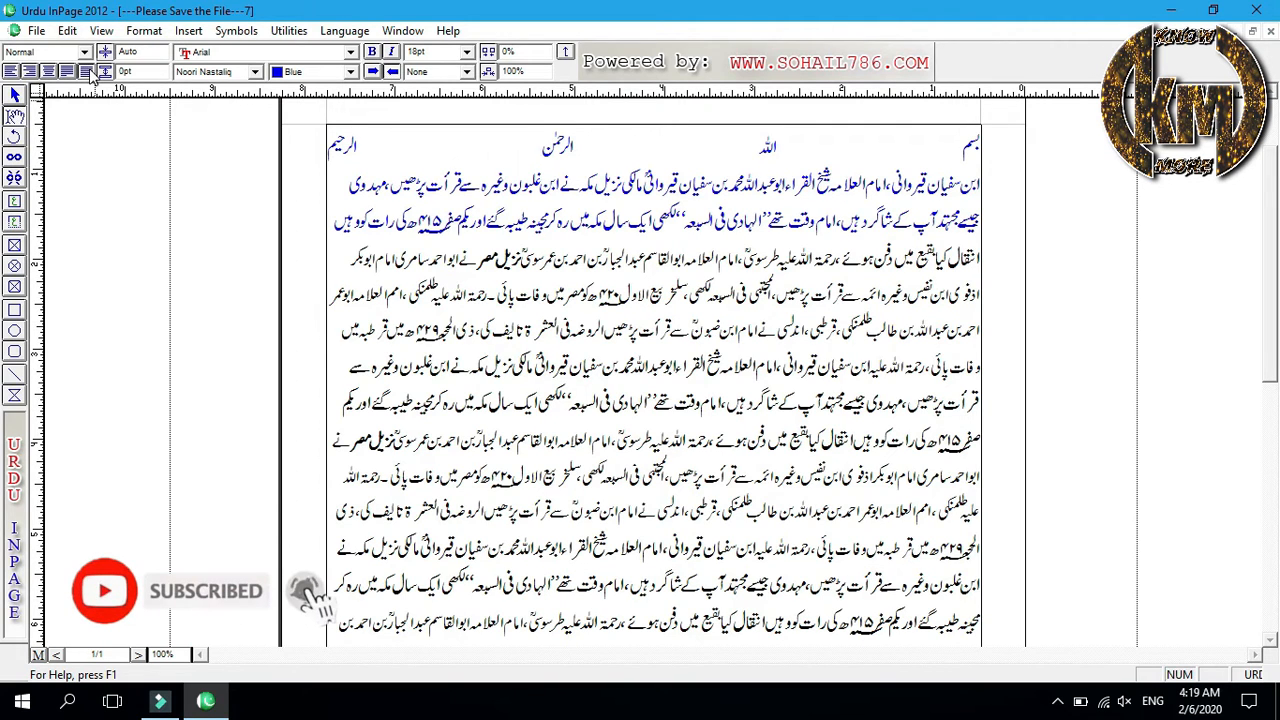
{"action": "key", "text": "ctrl+shift+c"}
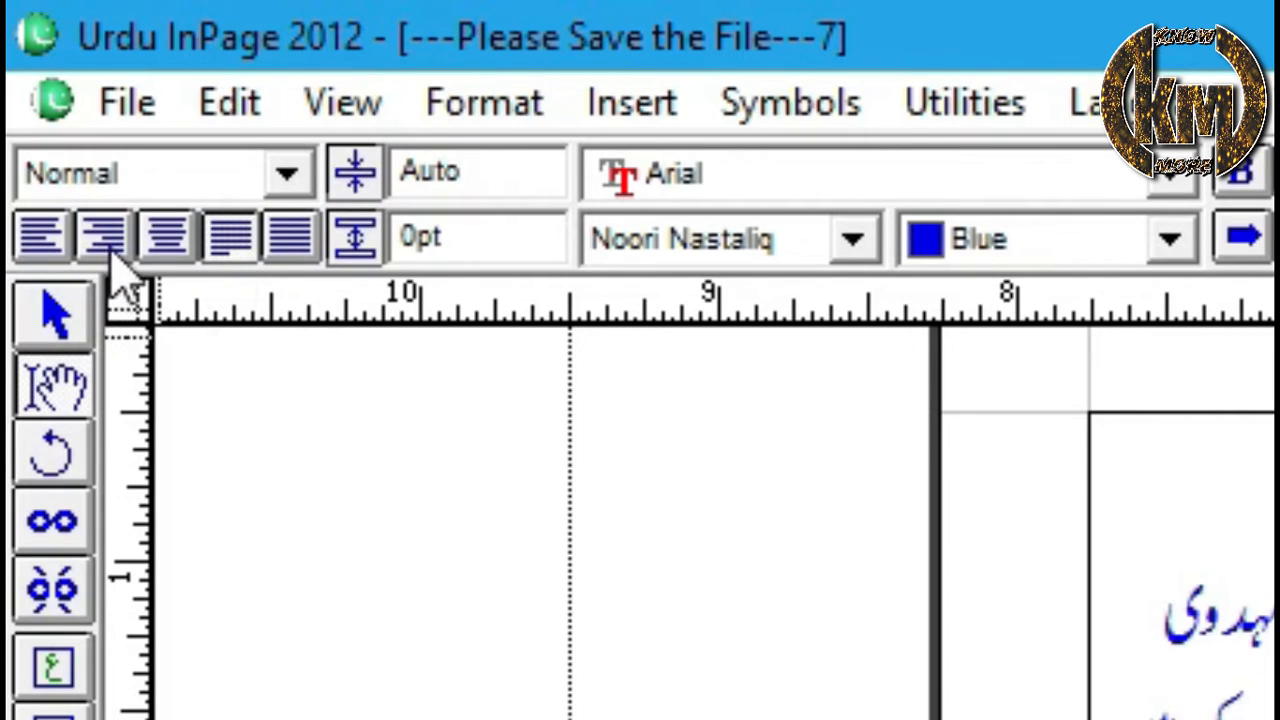
{"action": "left_click", "coordinate": [232, 248]}
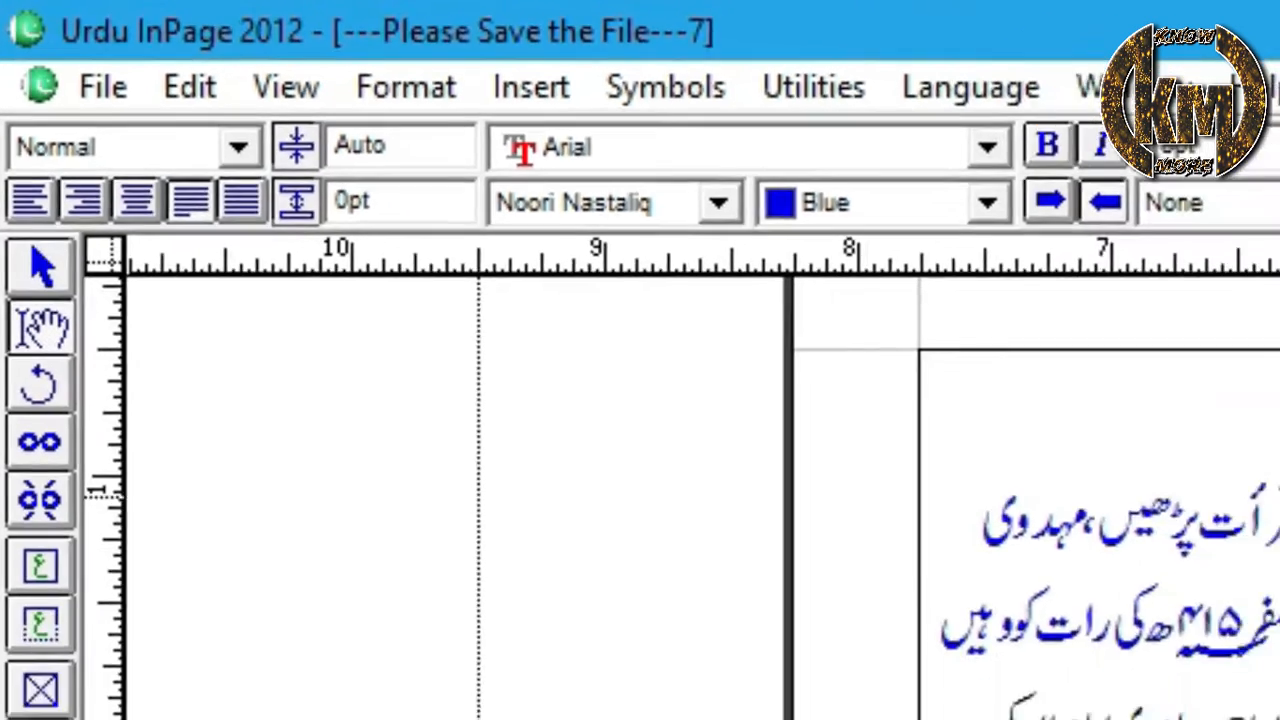
Select the body paragraph below the heading, justify it, and return it to right alignment.
{"action": "key", "text": "ctrl+a"}
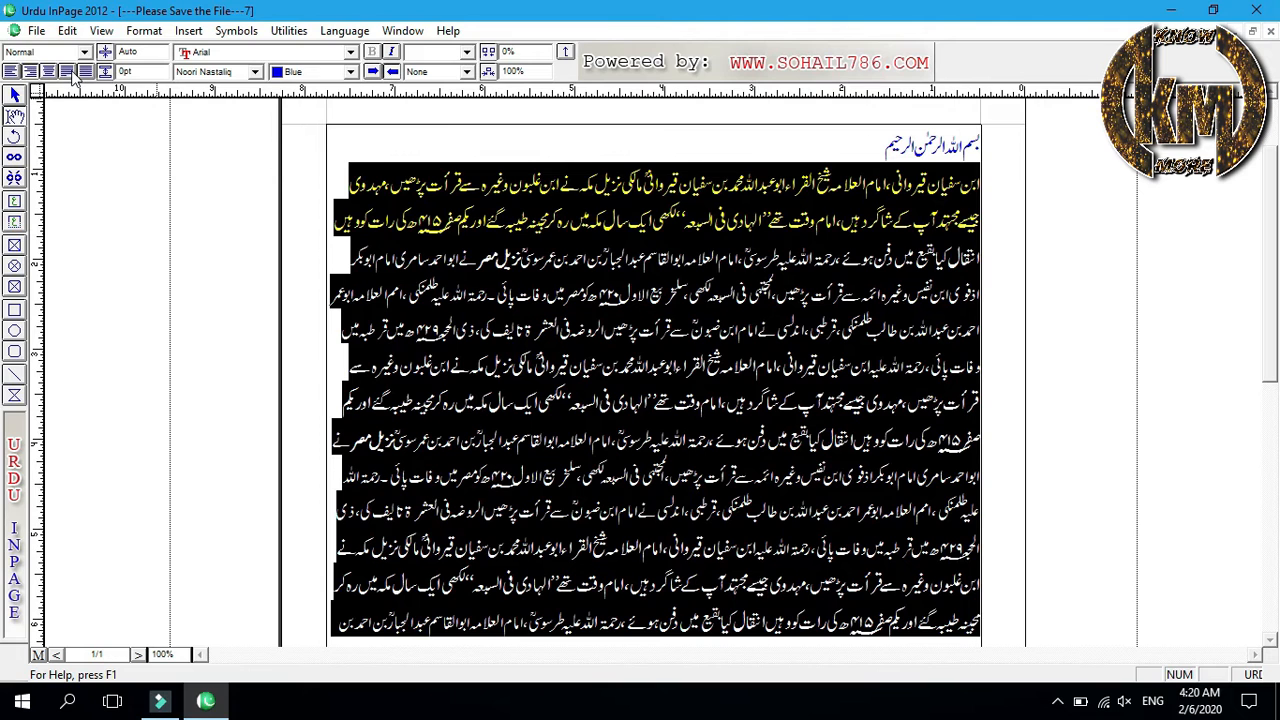
{"action": "left_click", "coordinate": [68, 72]}
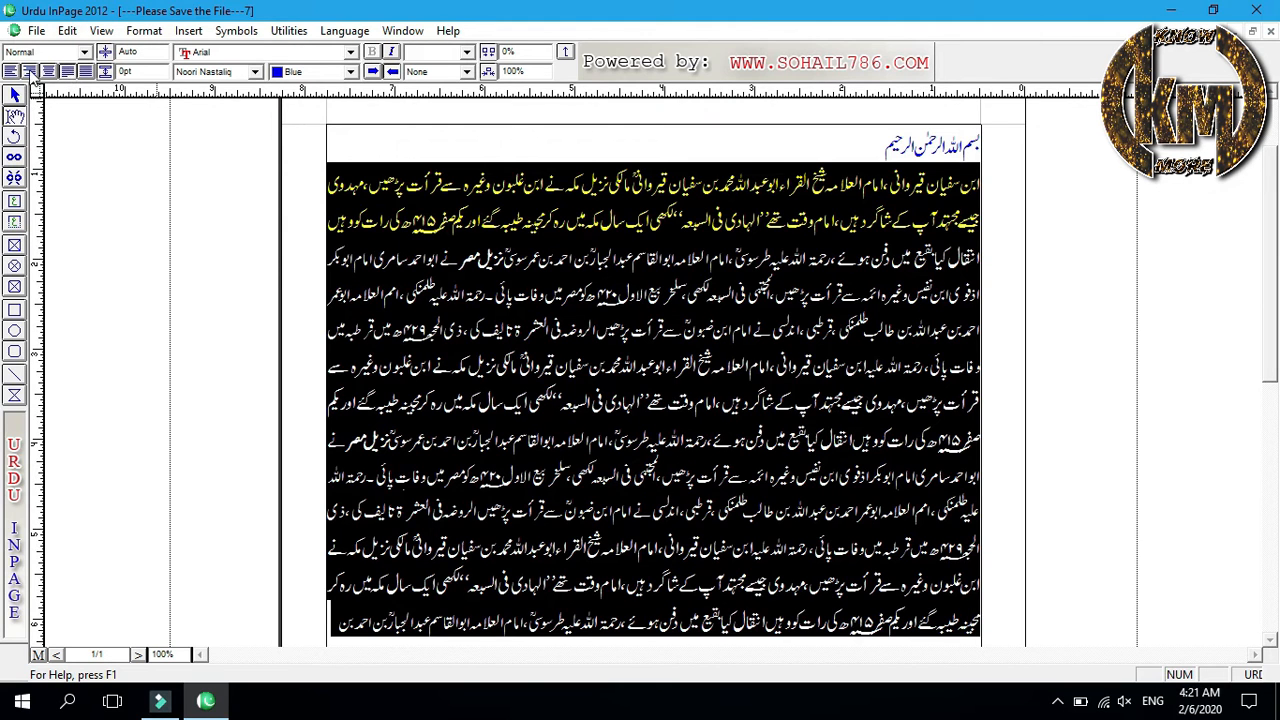
{"action": "left_click", "coordinate": [30, 72]}
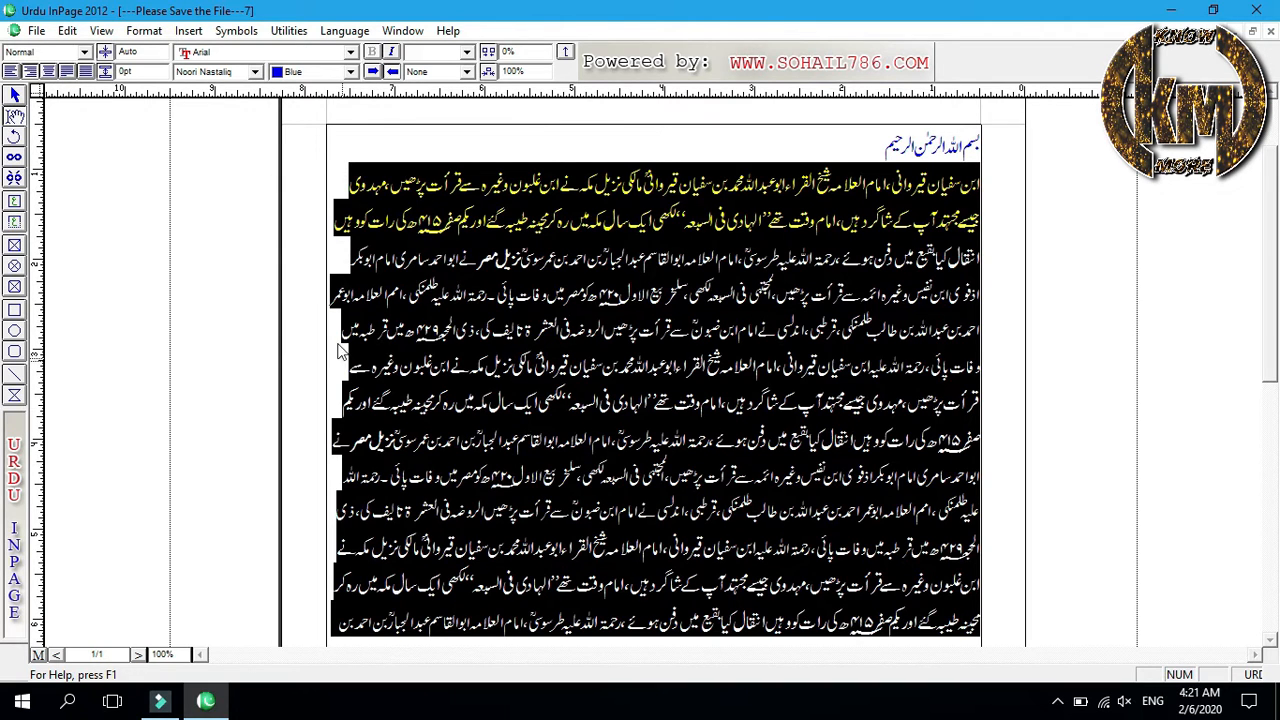
Justify the body paragraph below the heading, clear the selection, and select the whole paragraph again.
{"action": "left_click", "coordinate": [67, 72]}
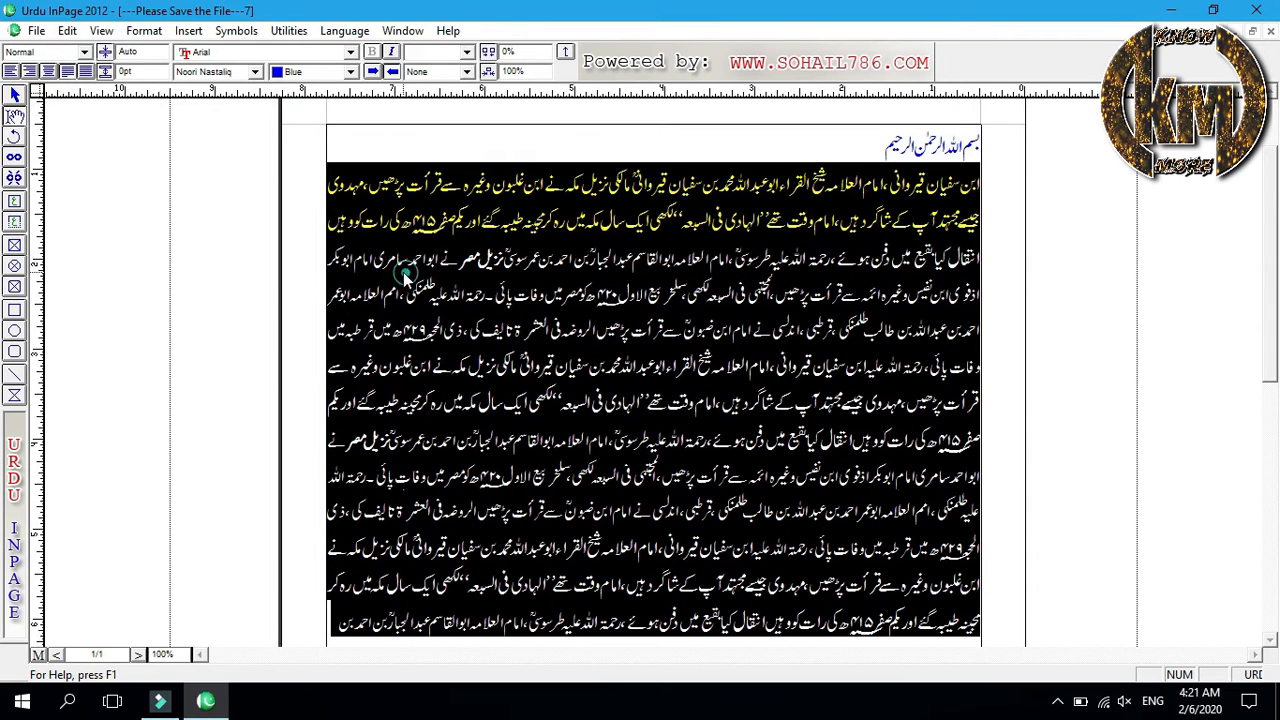
{"action": "left_click", "coordinate": [485, 292]}
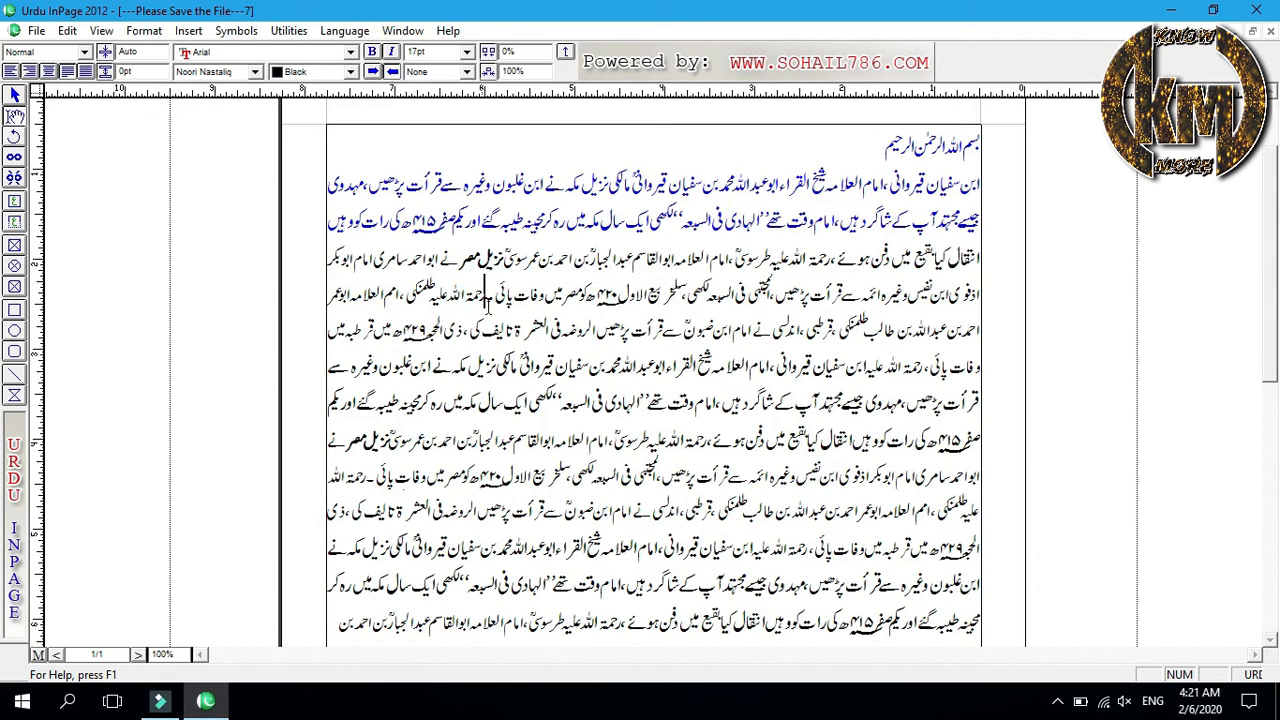
{"action": "left_click_drag", "start_coordinate": [340, 625], "coordinate": [1103, 195]}
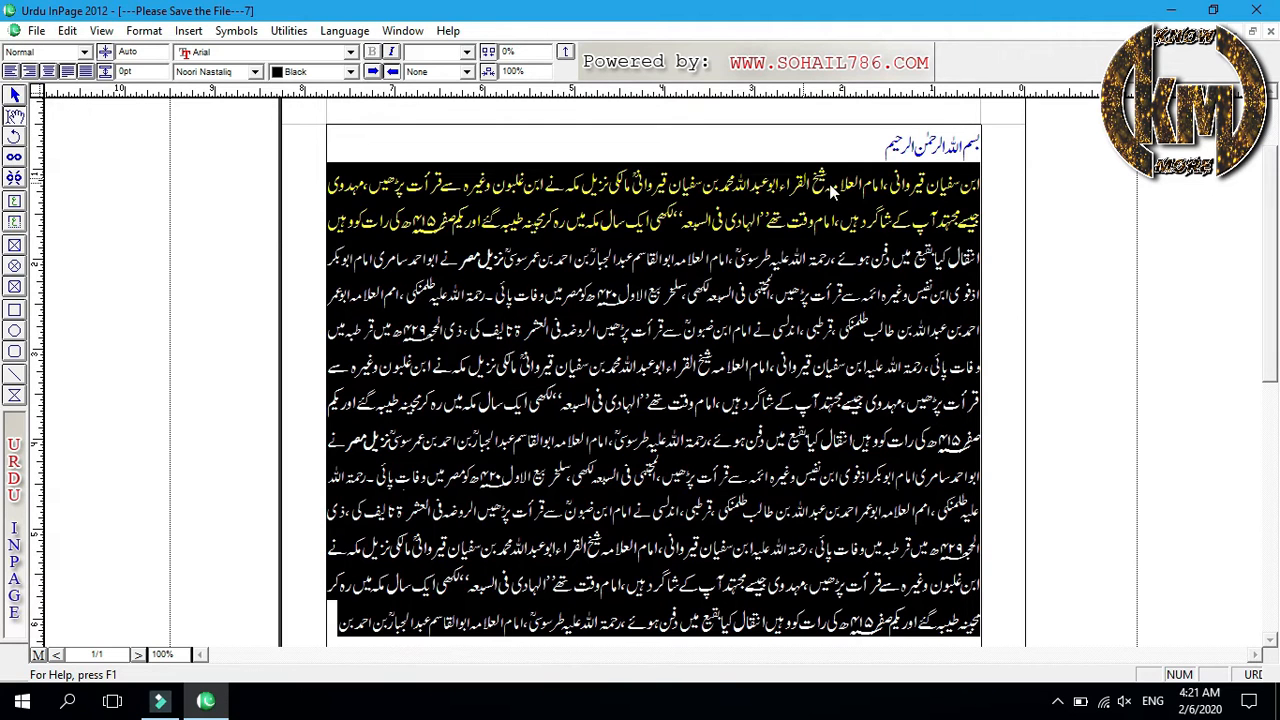
Try left, force-justified, justified, centred and right alignment on the heading line, and finish with it left-aligned.
{"action": "left_click", "coordinate": [915, 148]}
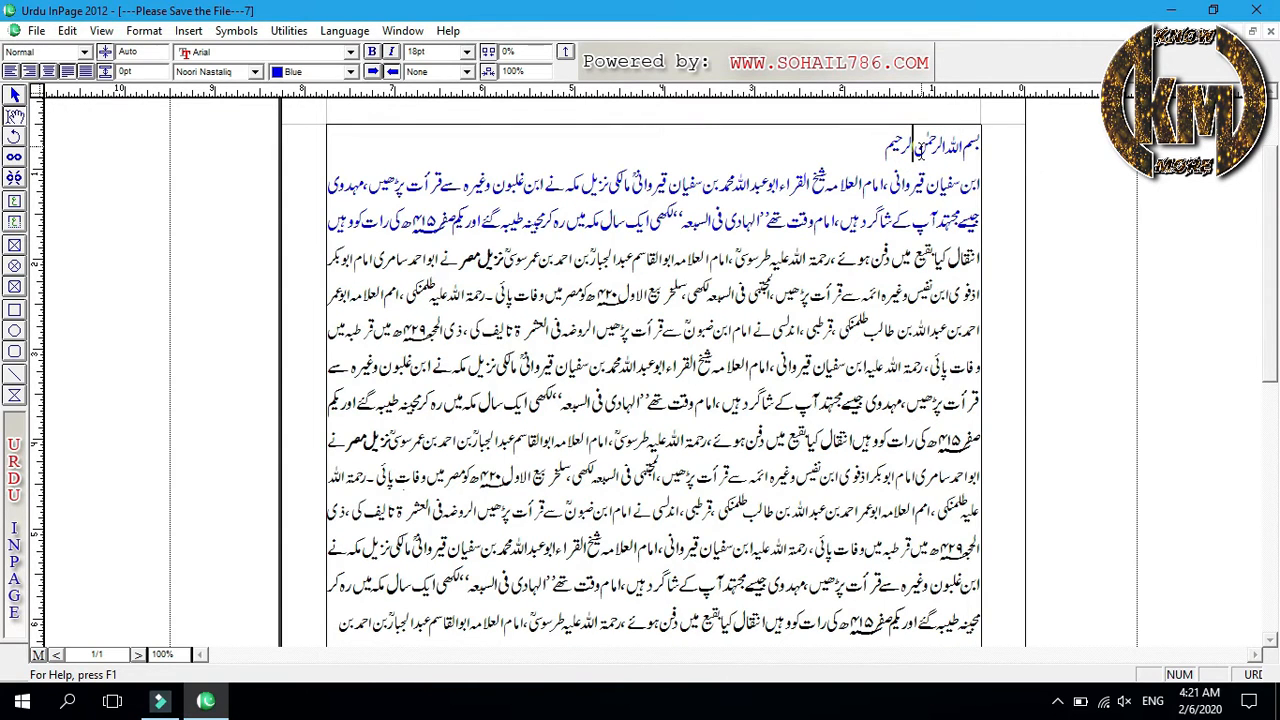
{"action": "left_click", "coordinate": [11, 72]}
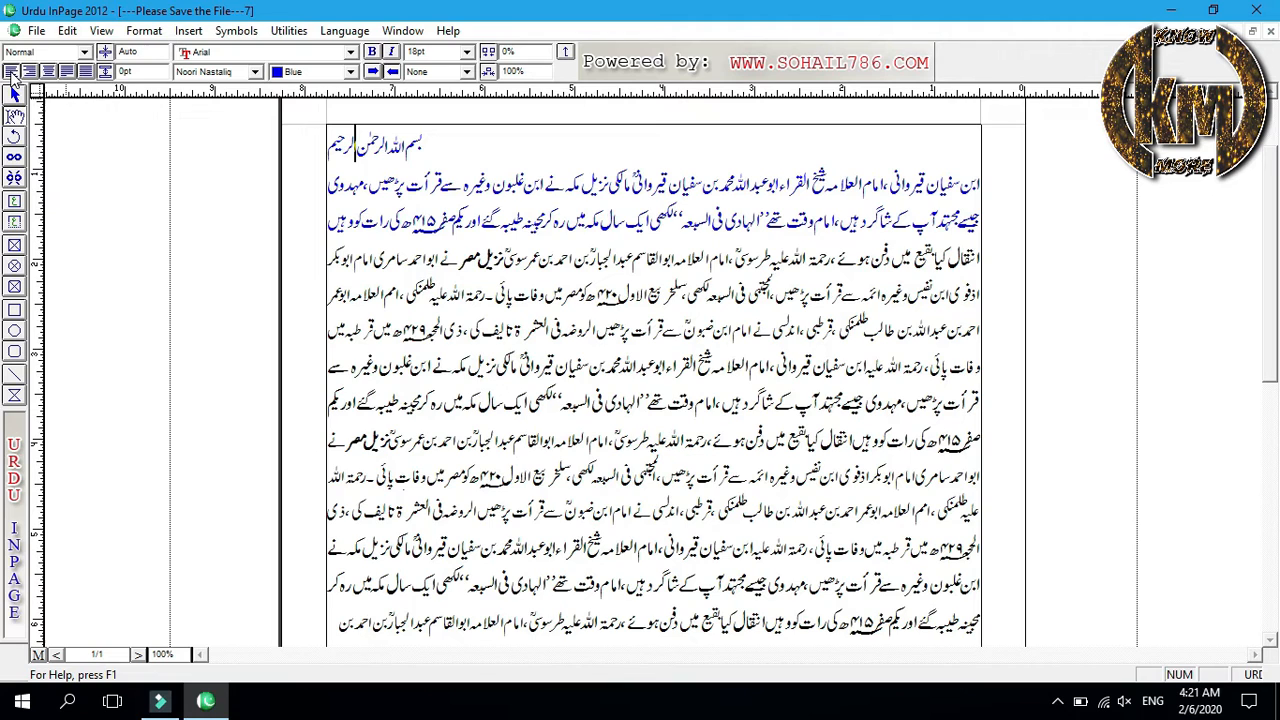
{"action": "left_click", "coordinate": [86, 72]}
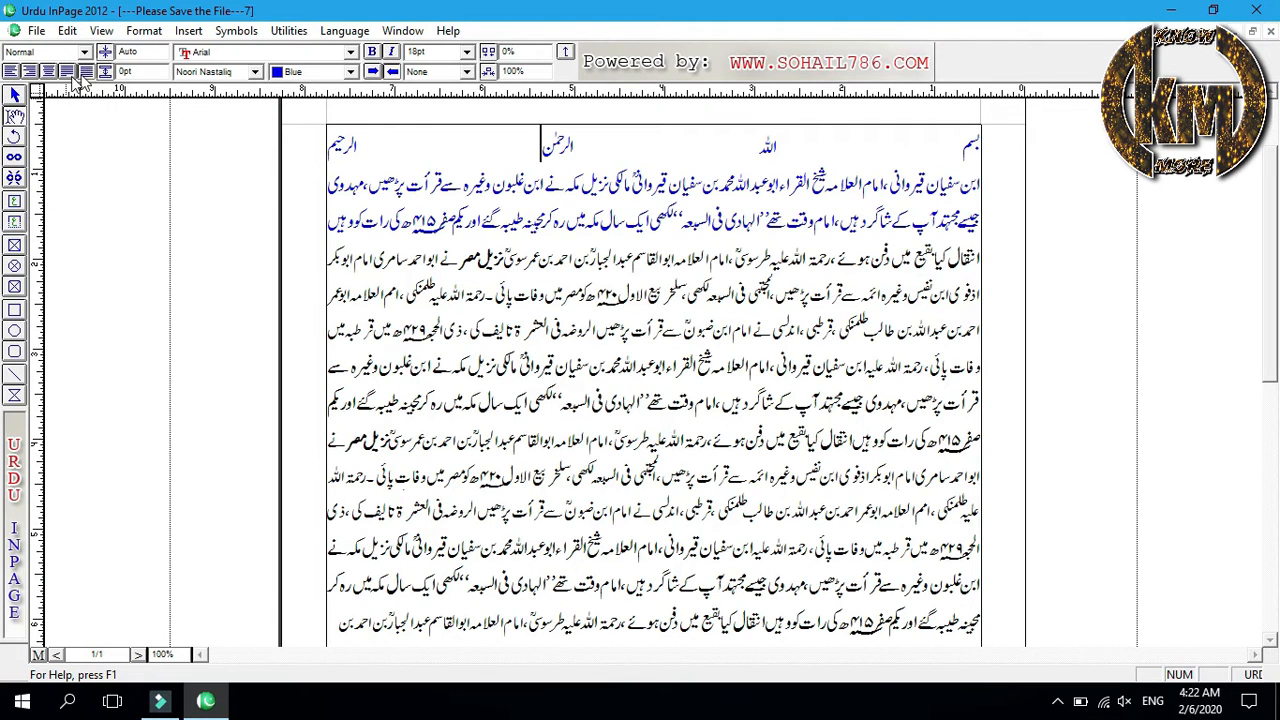
{"action": "left_click", "coordinate": [67, 72]}
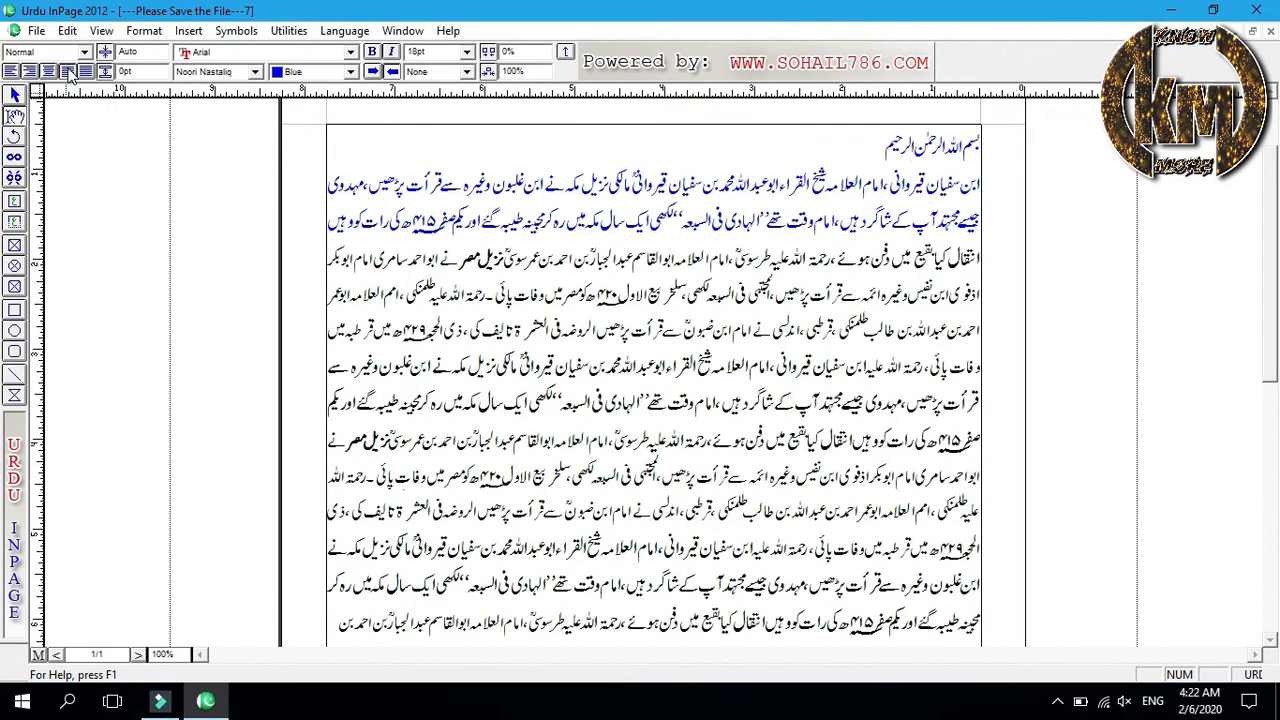
{"action": "left_click", "coordinate": [48, 72]}
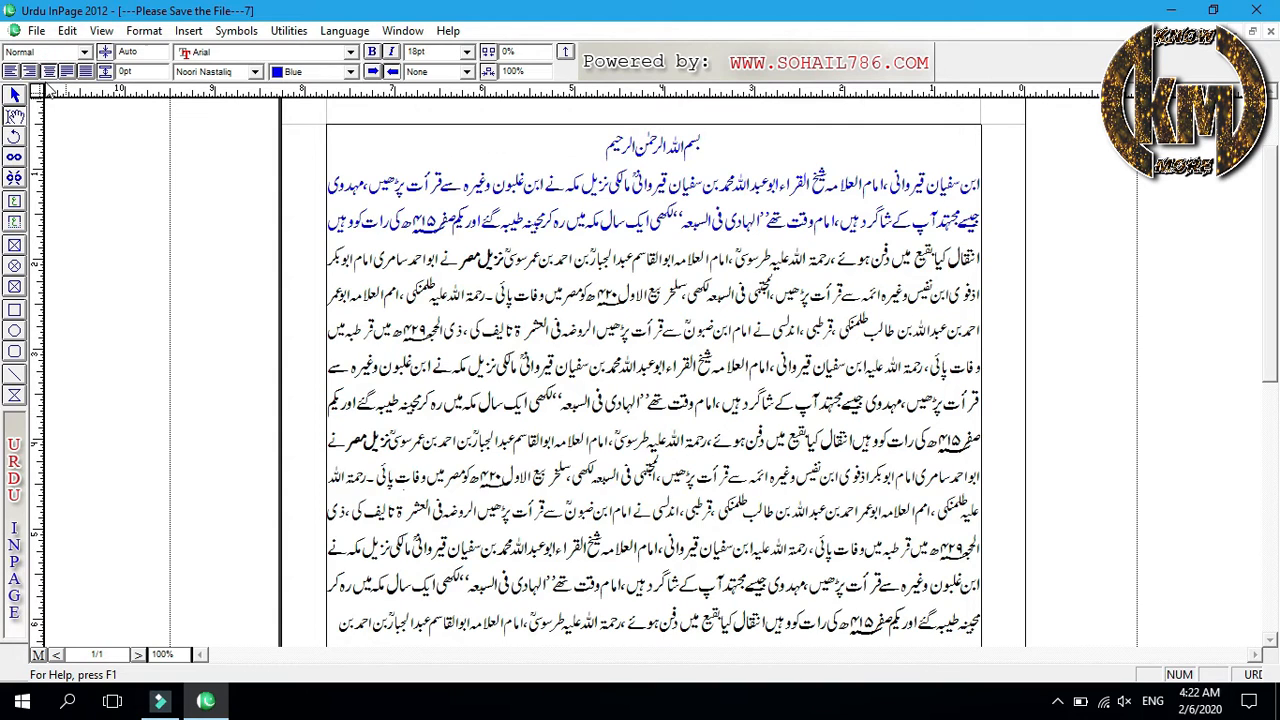
{"action": "left_click", "coordinate": [30, 73]}
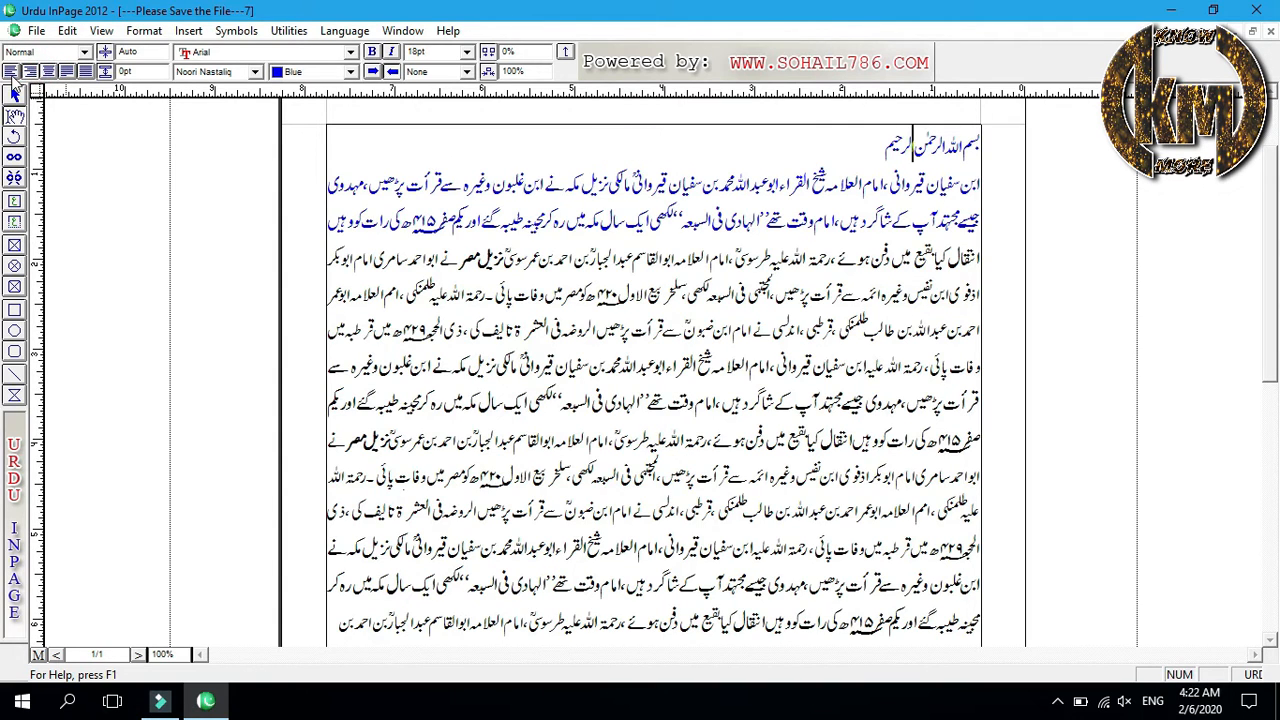
{"action": "left_click", "coordinate": [11, 72]}
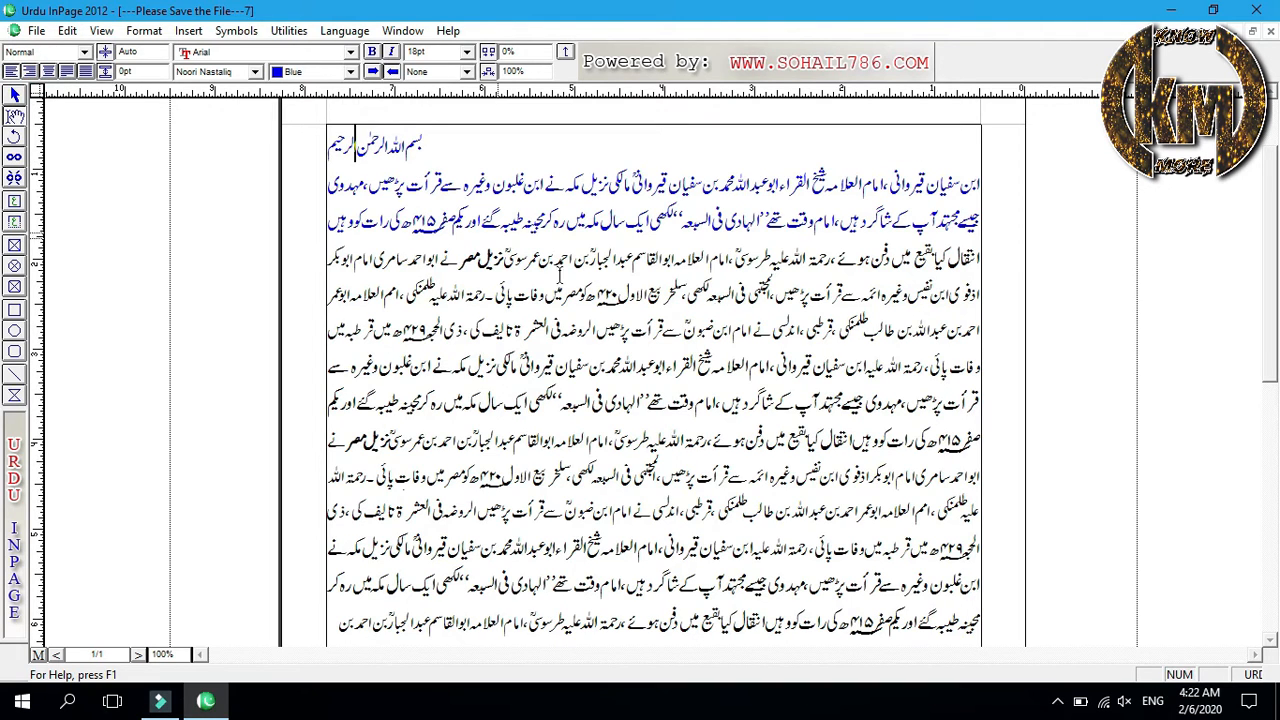
Examine which paragraph styles are available for the heading line.
{"action": "left_click", "coordinate": [85, 53]}
{"action": "left_click", "coordinate": [86, 55]}
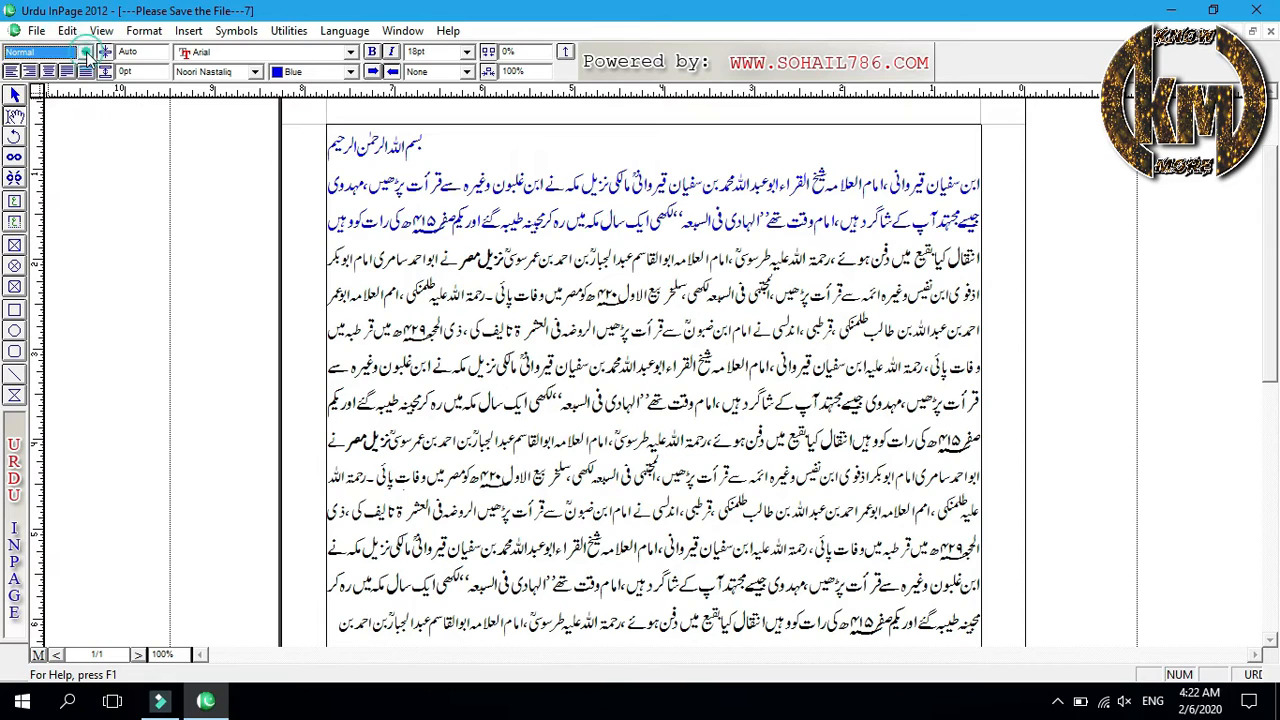
{"action": "left_click", "coordinate": [86, 54]}
{"action": "left_click", "coordinate": [86, 54]}
{"action": "left_click", "coordinate": [86, 54]}
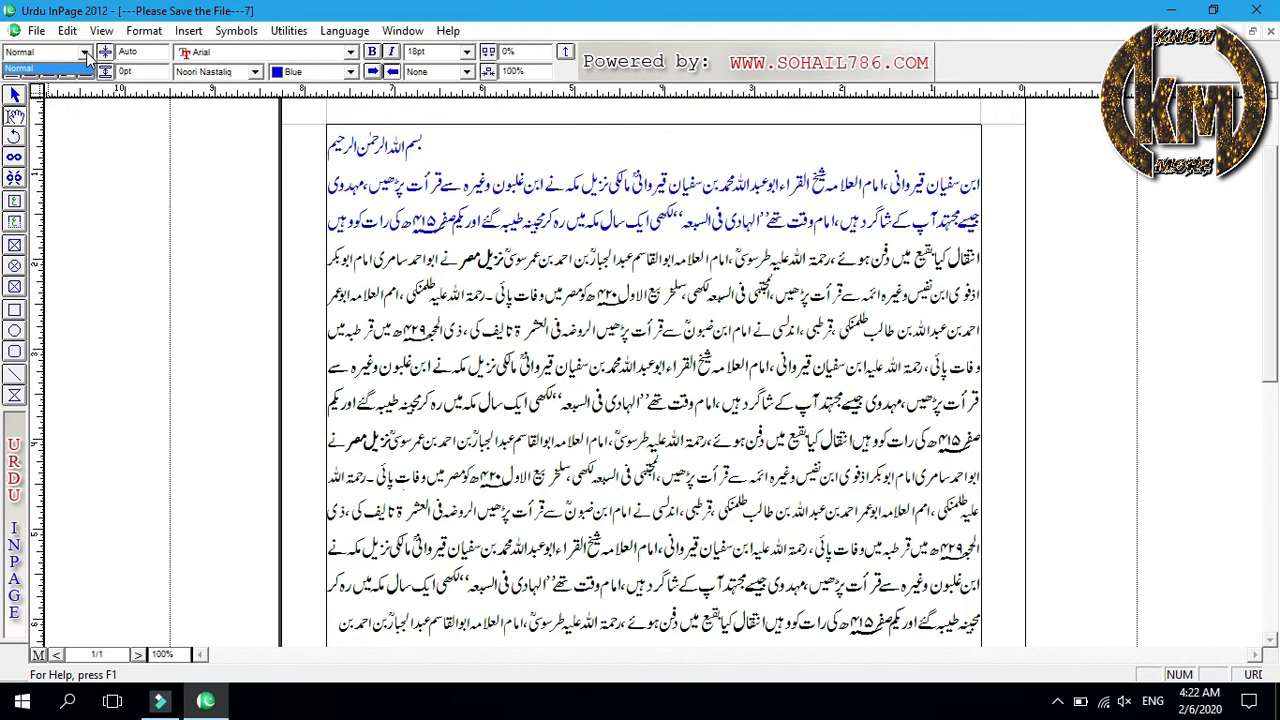
{"action": "left_click", "coordinate": [87, 56]}
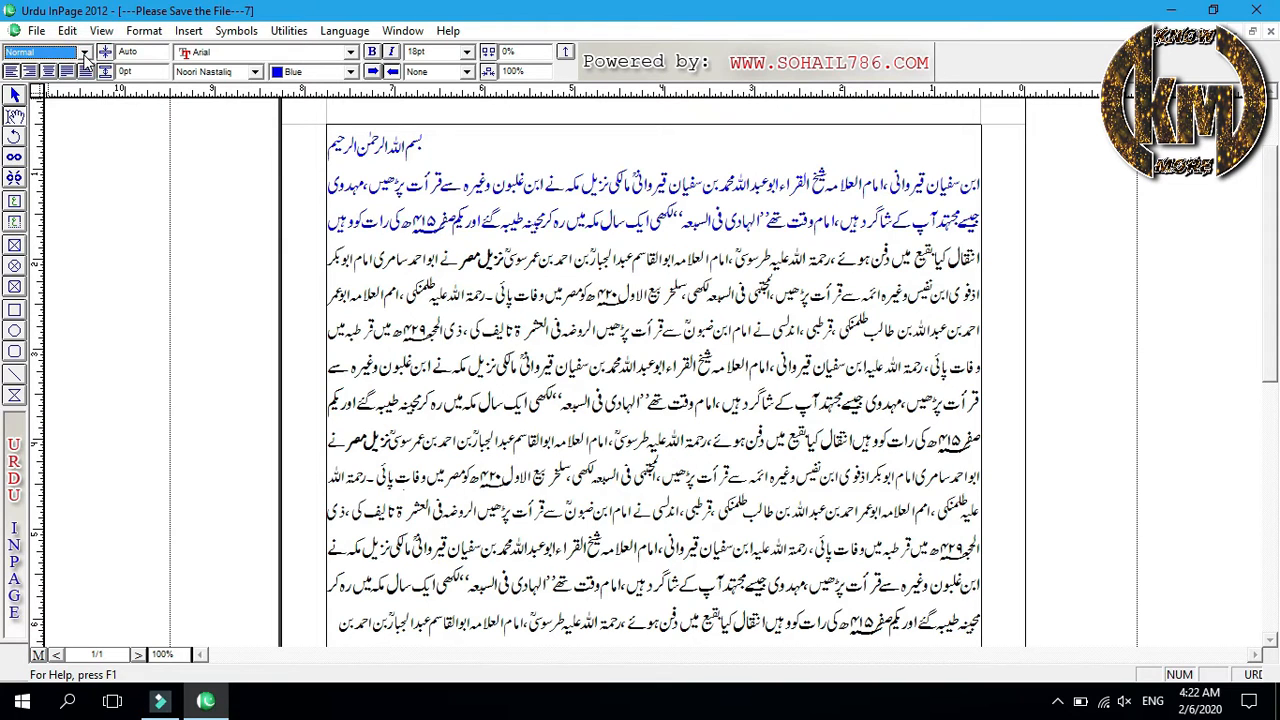
{"action": "left_click", "coordinate": [84, 55]}
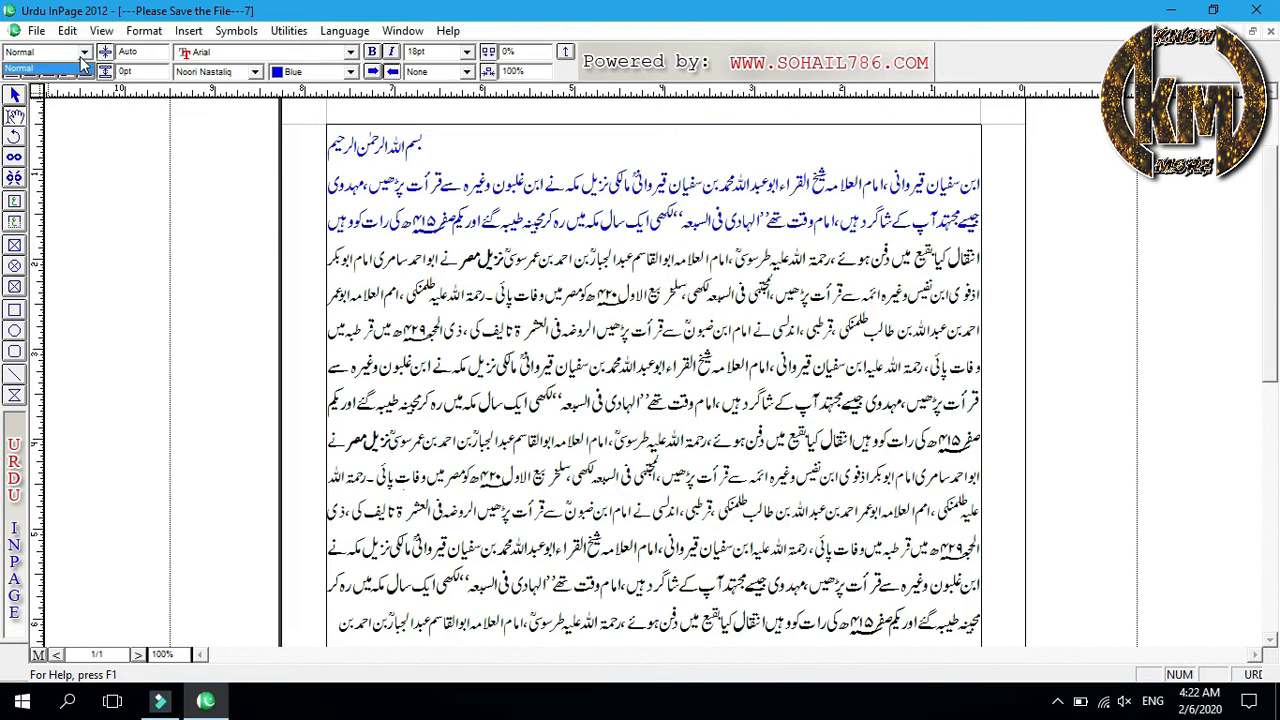
{"action": "left_click", "coordinate": [81, 63]}
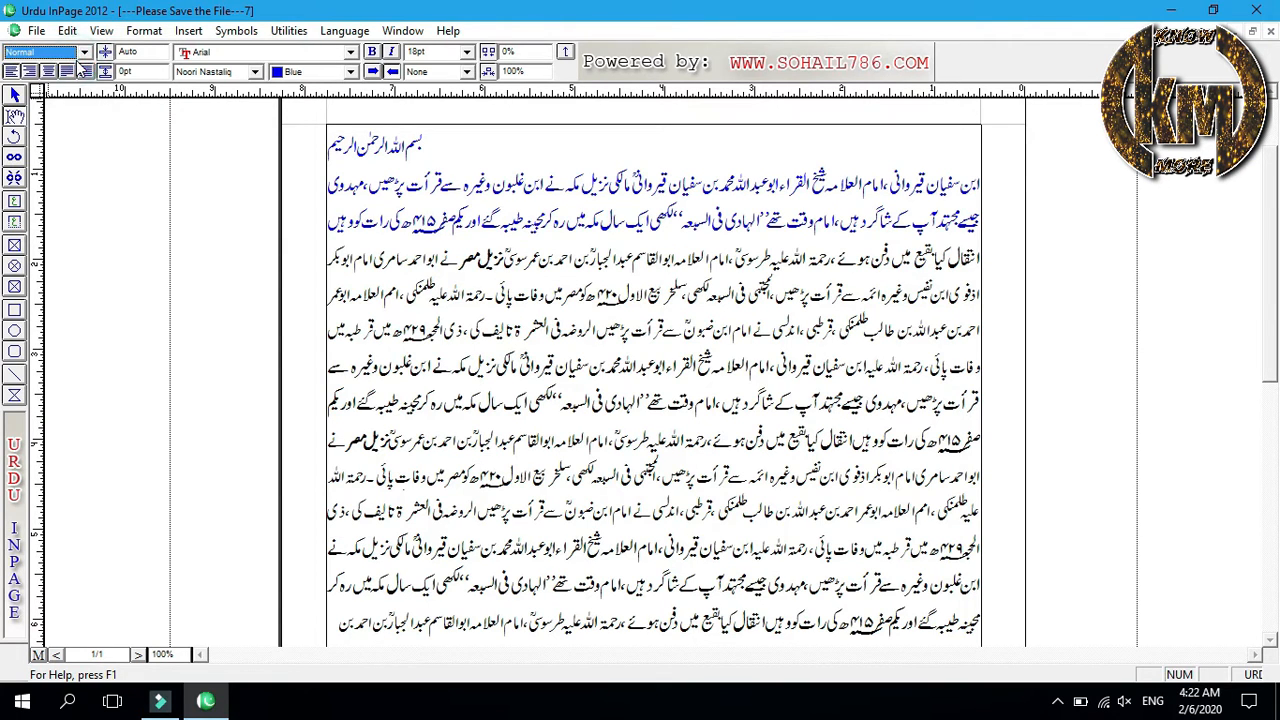